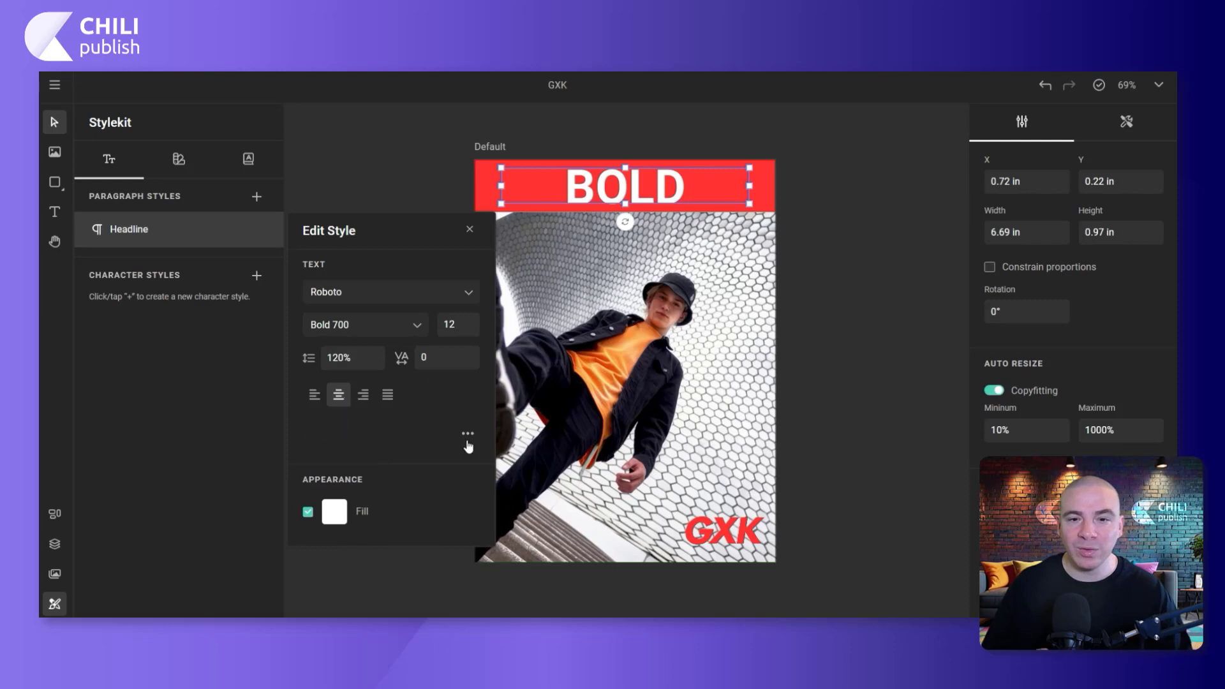
Examine the additional text options of the Headline paragraph style, then close the Stylekit and deselect the headline frame.
click(468, 433)
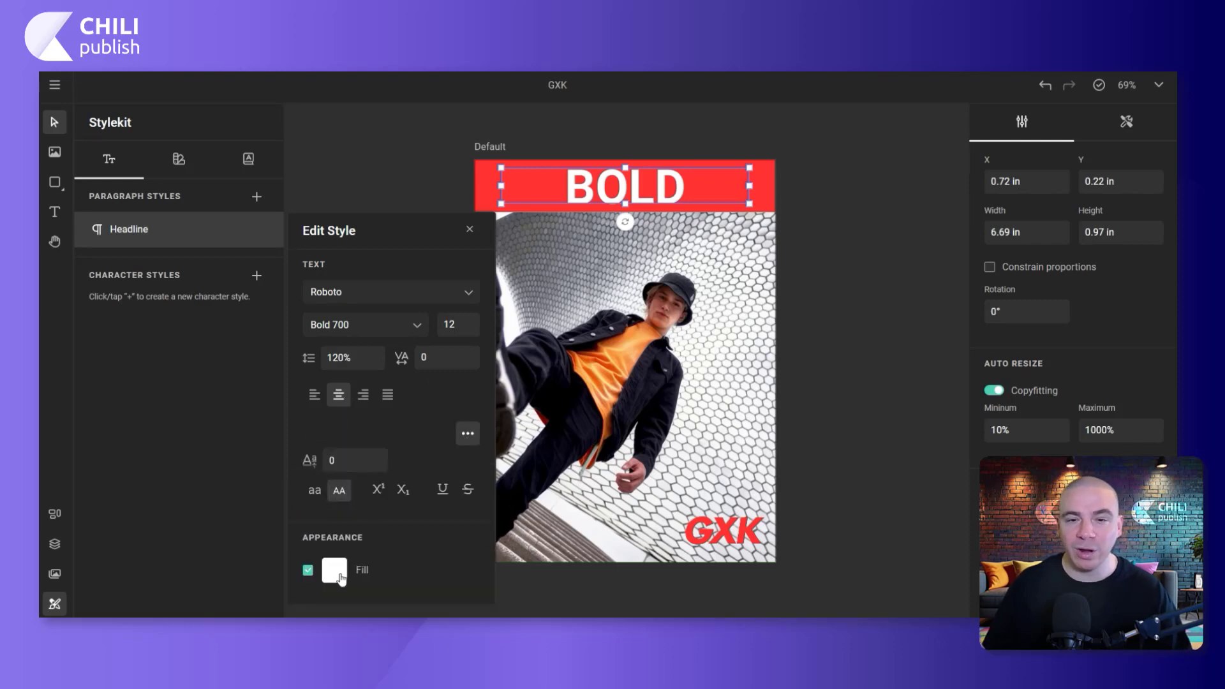
click(470, 229)
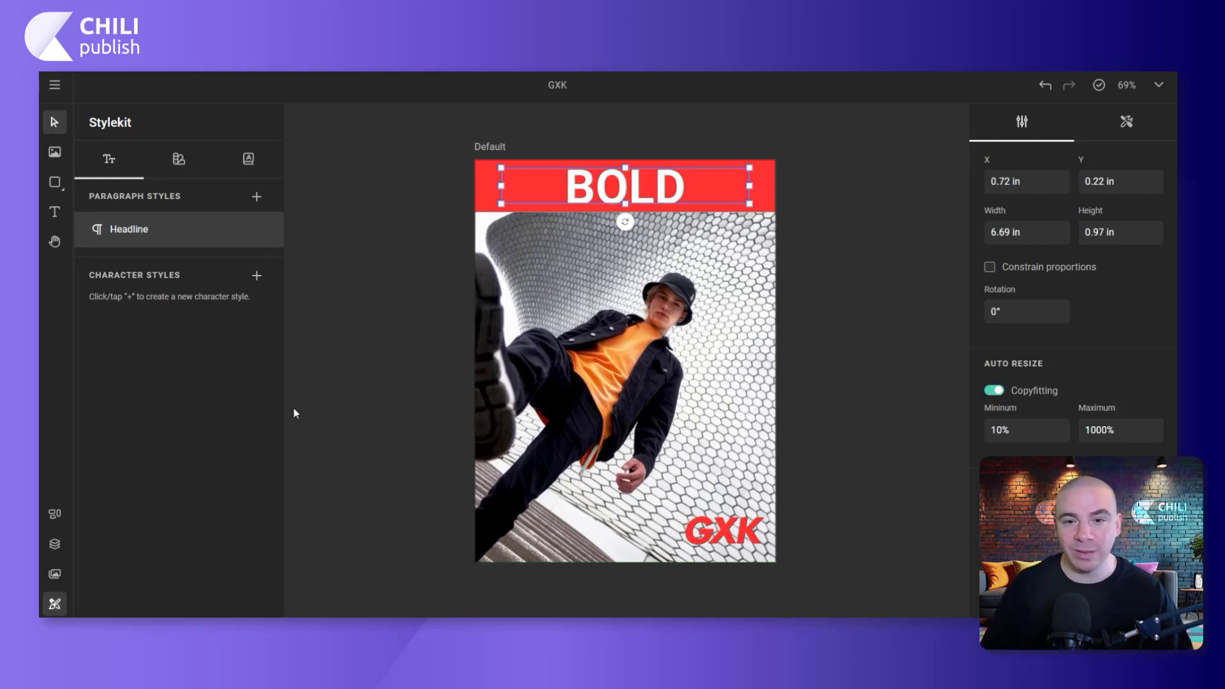
click(55, 604)
key(h)
drag(563, 383, 426, 375)
key(v)
click(676, 348)
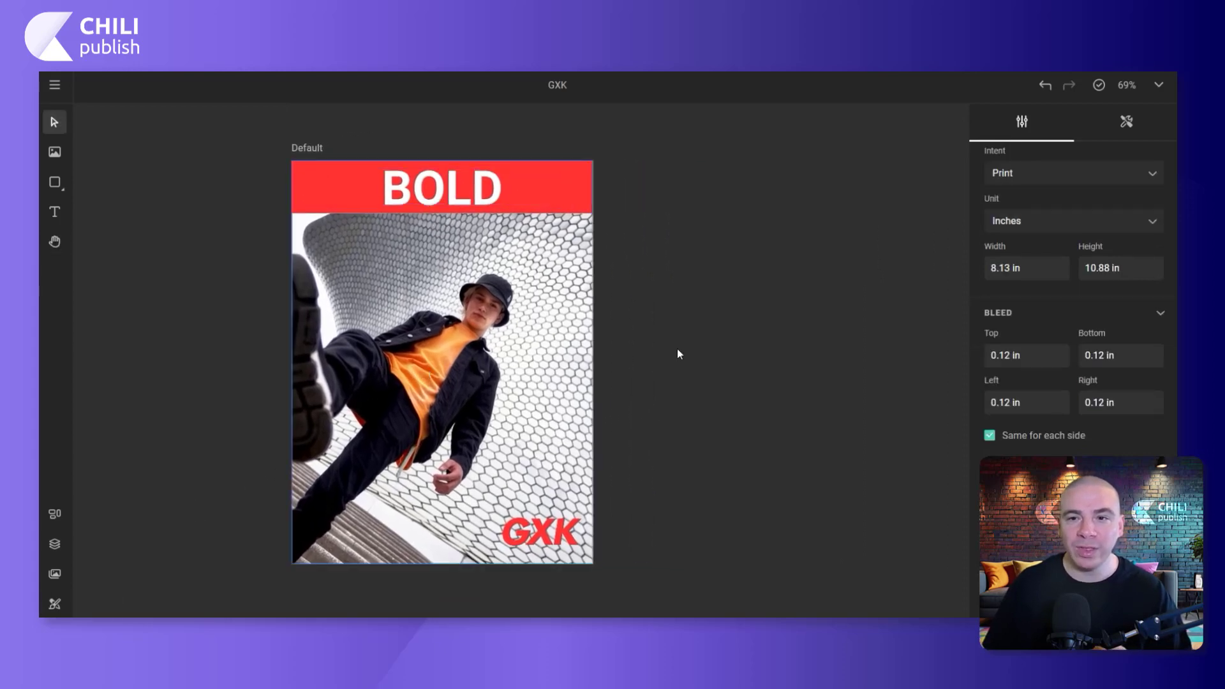
Create a single line text variable and name it Headline.
click(1123, 124)
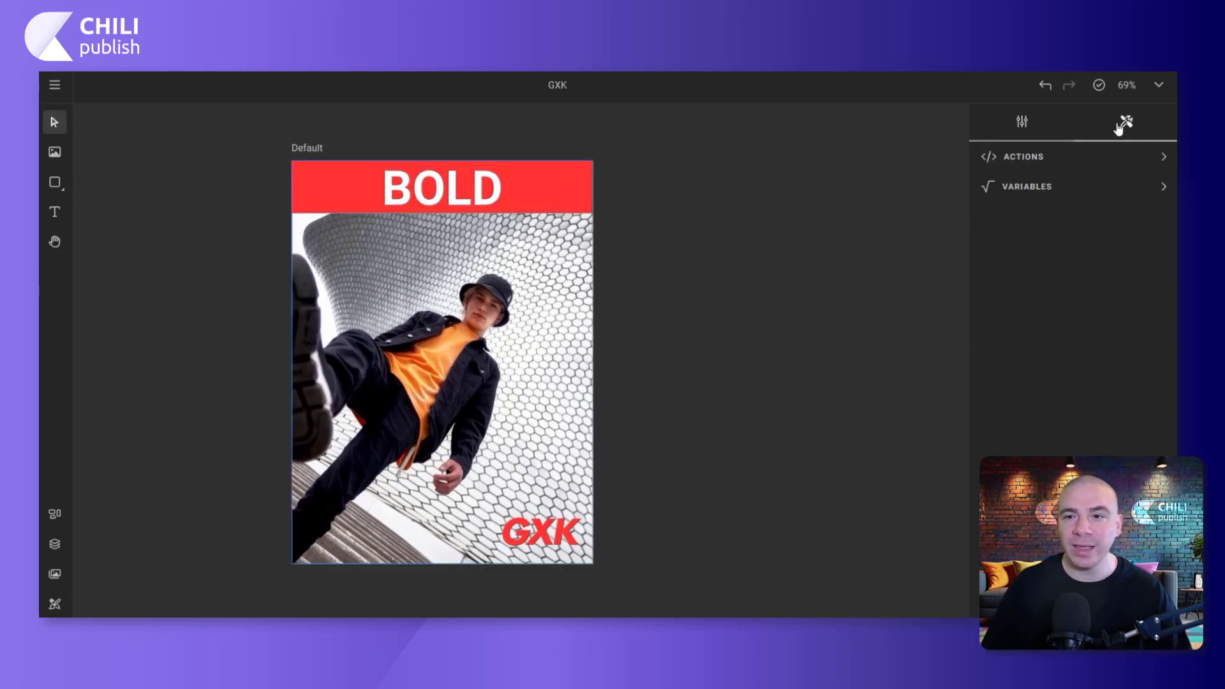
click(1123, 186)
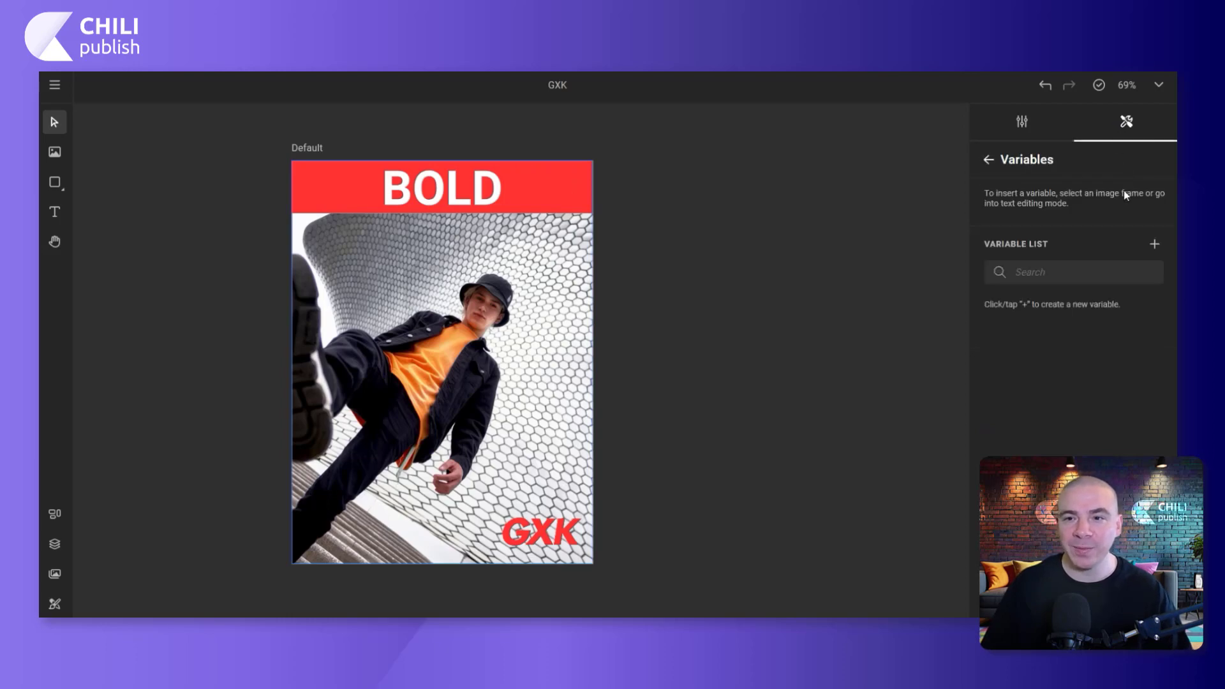
click(1154, 245)
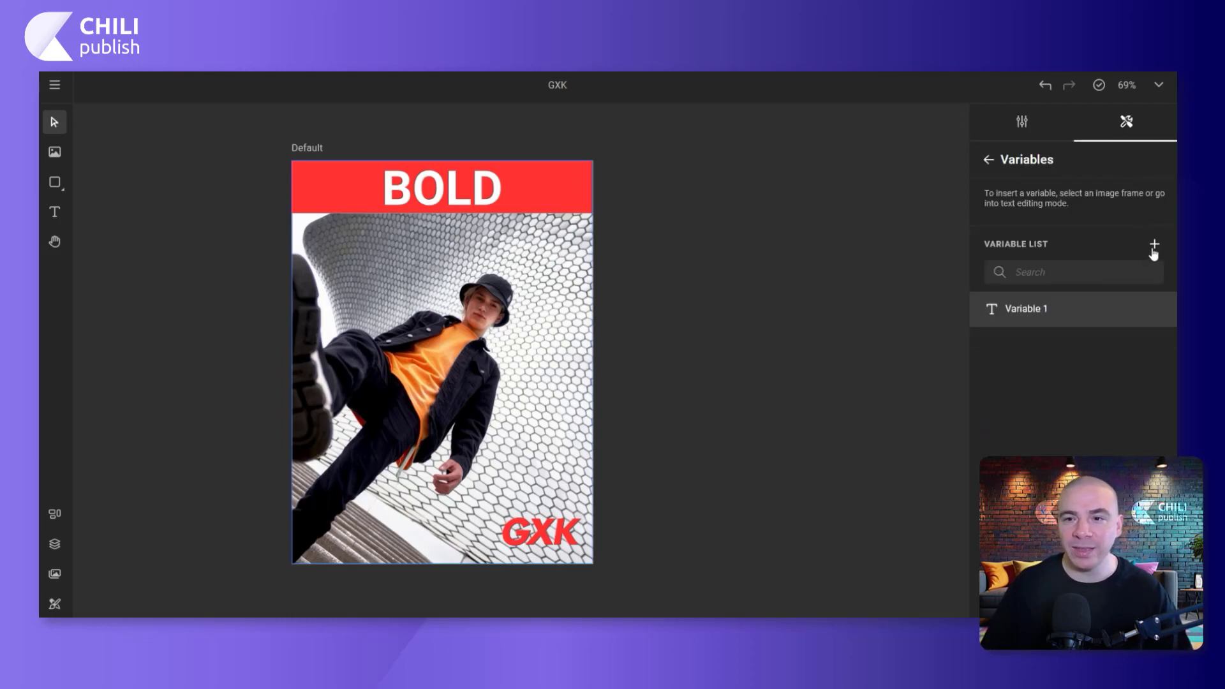
double_click(1032, 312)
key(BackSpace)
text(Head)
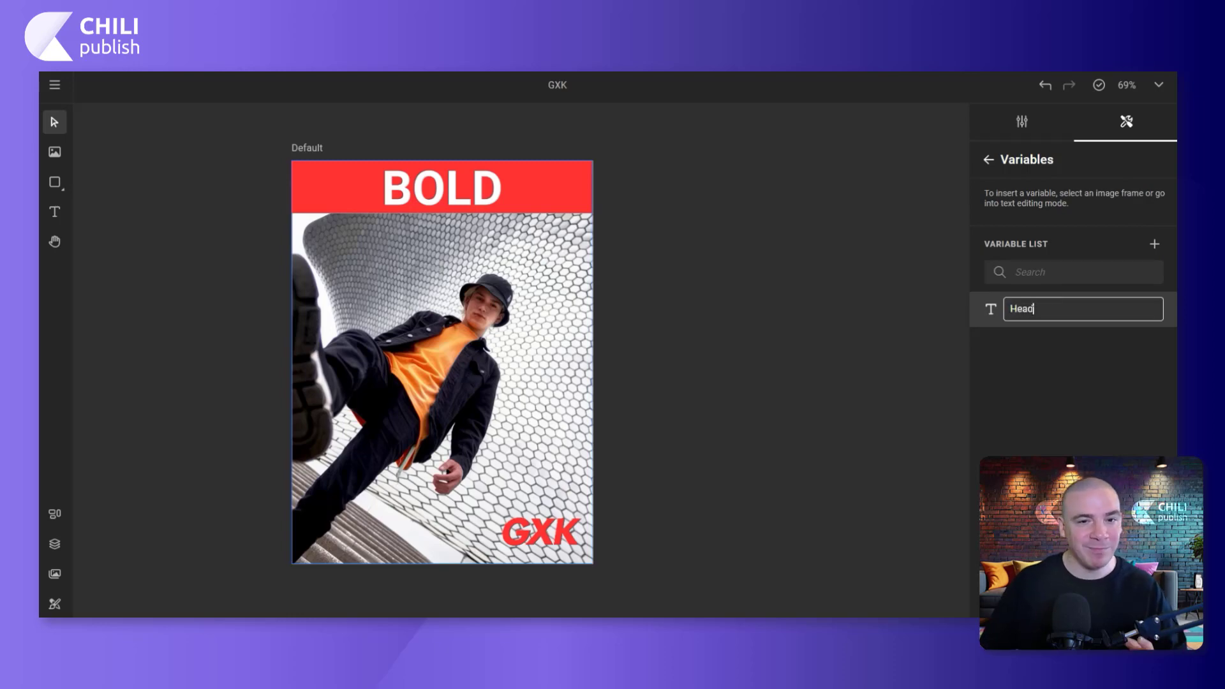
text(in)
text(ne)
key(Return)
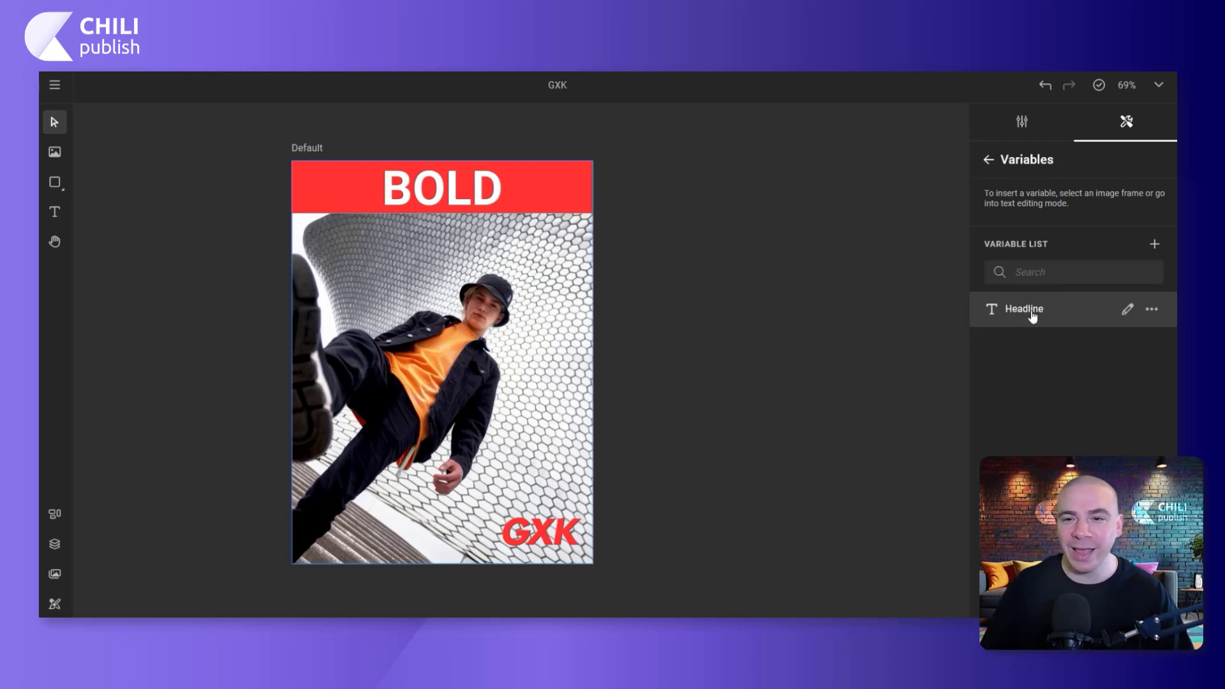
Replace the BOLD text in the red banner with the Headline variable and leave text editing.
double_click(491, 190)
click(1127, 122)
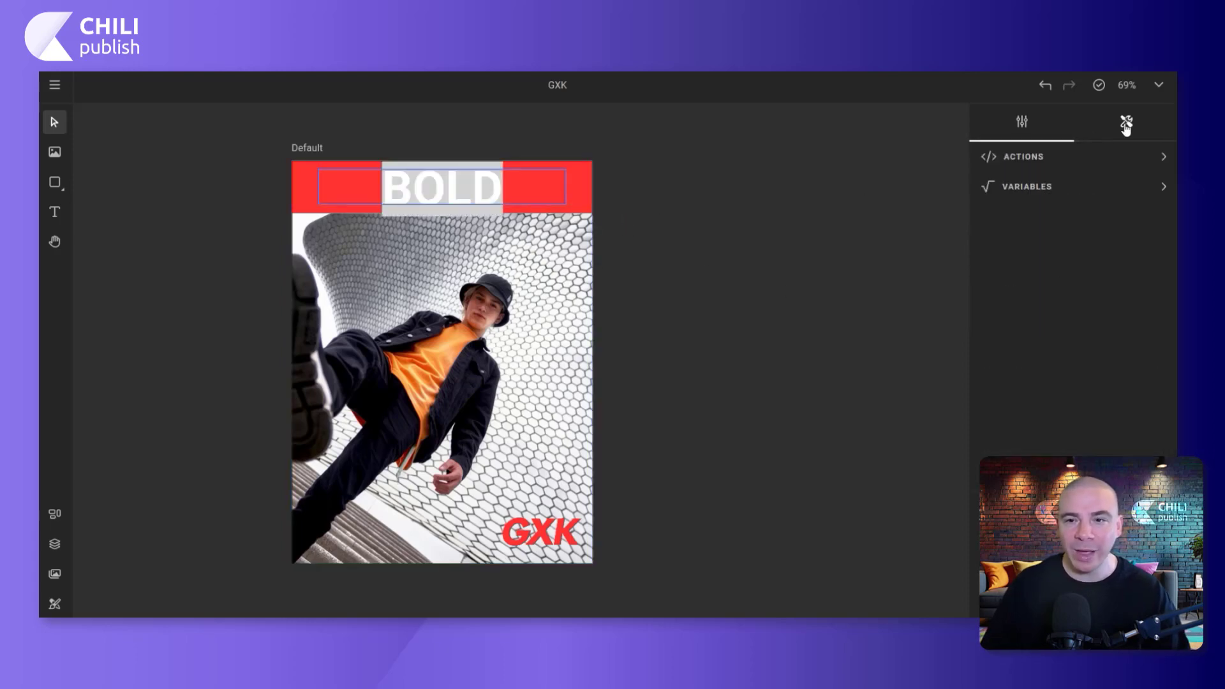
click(1110, 186)
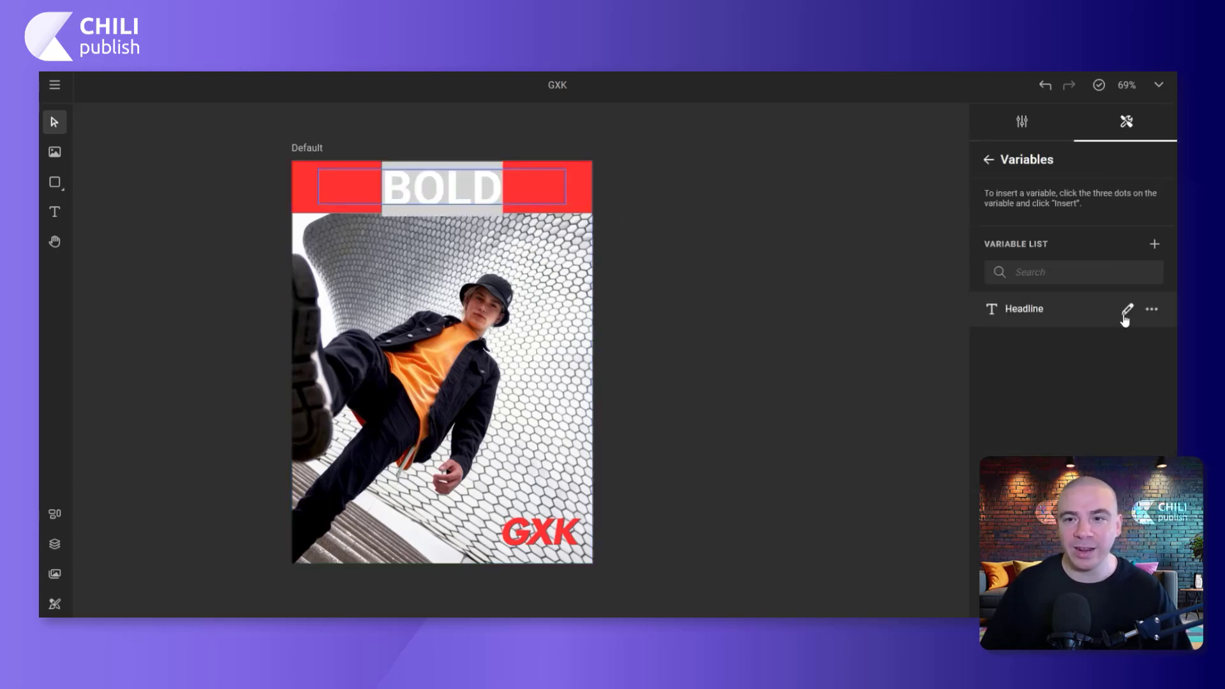
click(1151, 310)
click(1134, 327)
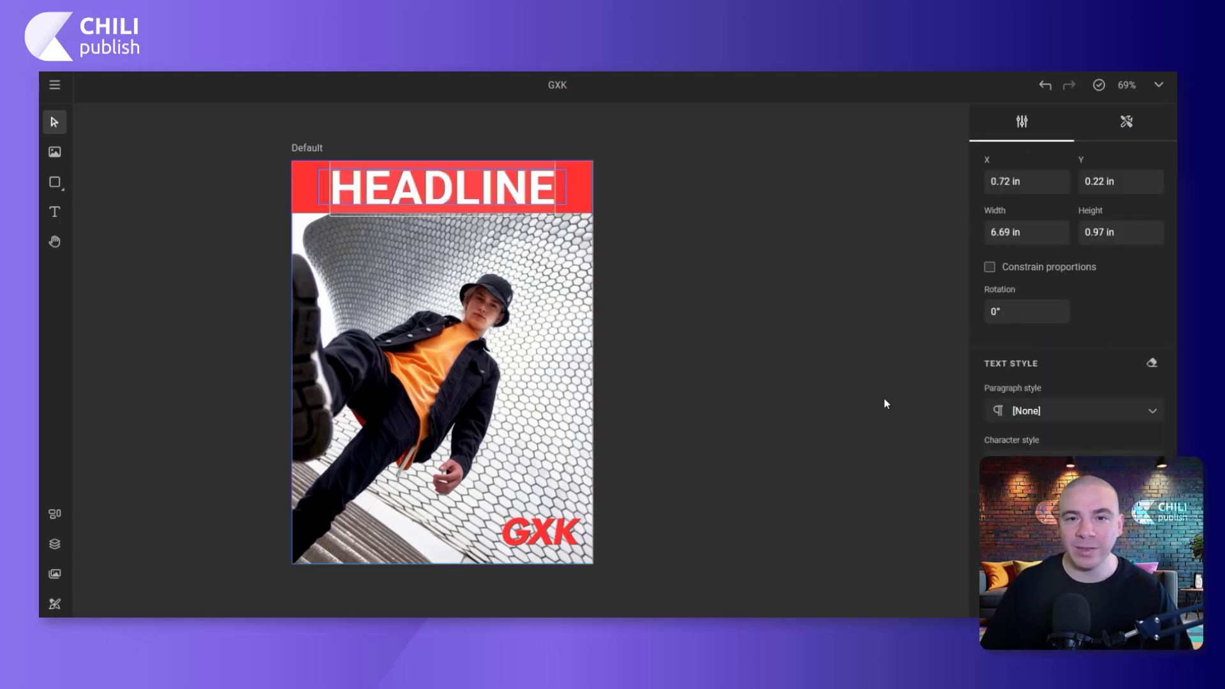
key(Escape)
key(Escape)
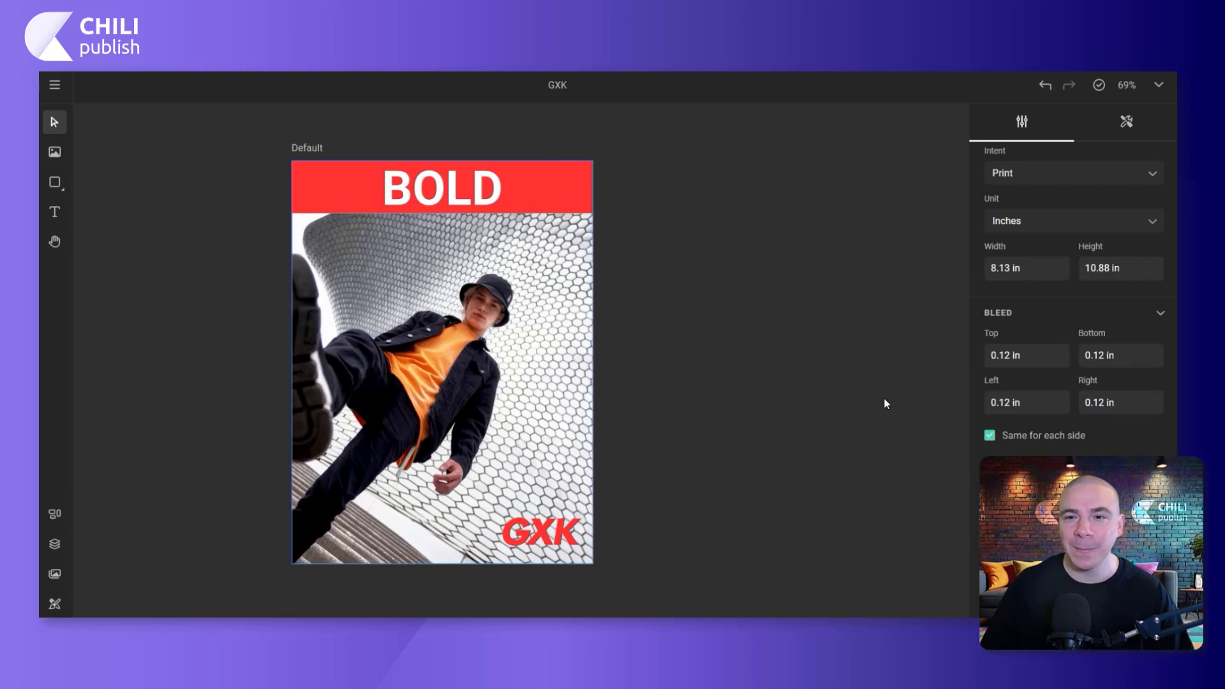
Add a second variable and name it Language.
click(1126, 122)
click(1119, 187)
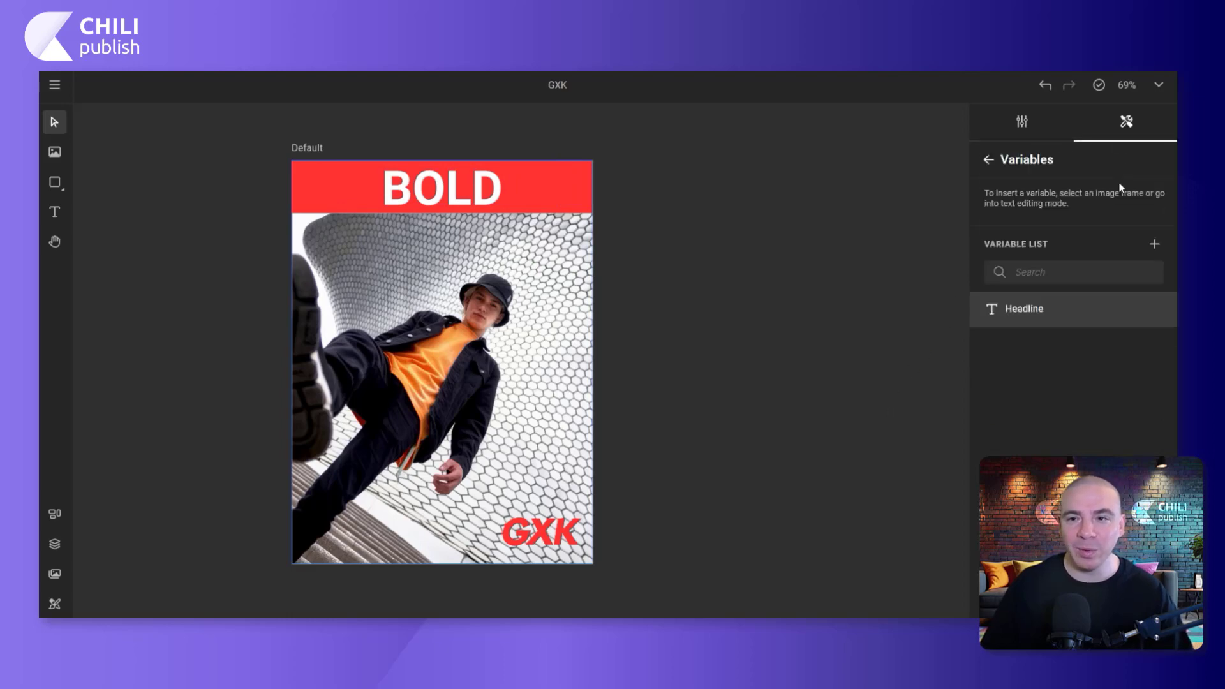
click(1153, 245)
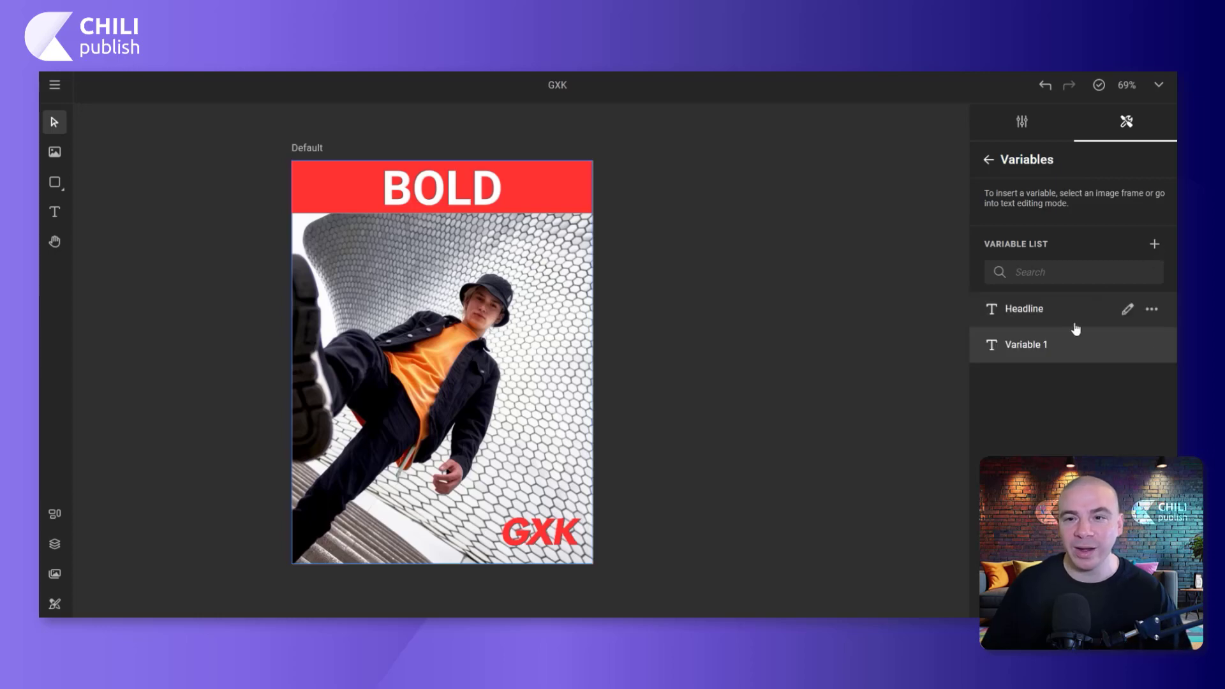
double_click(1050, 349)
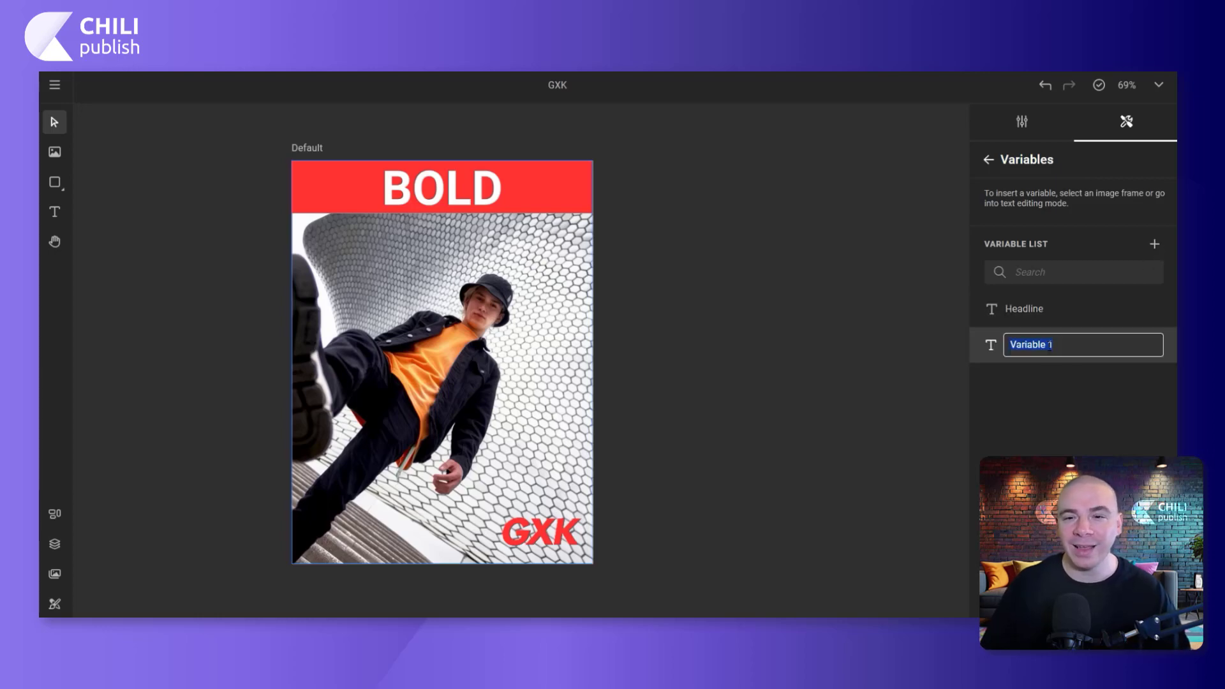
text(Langu)
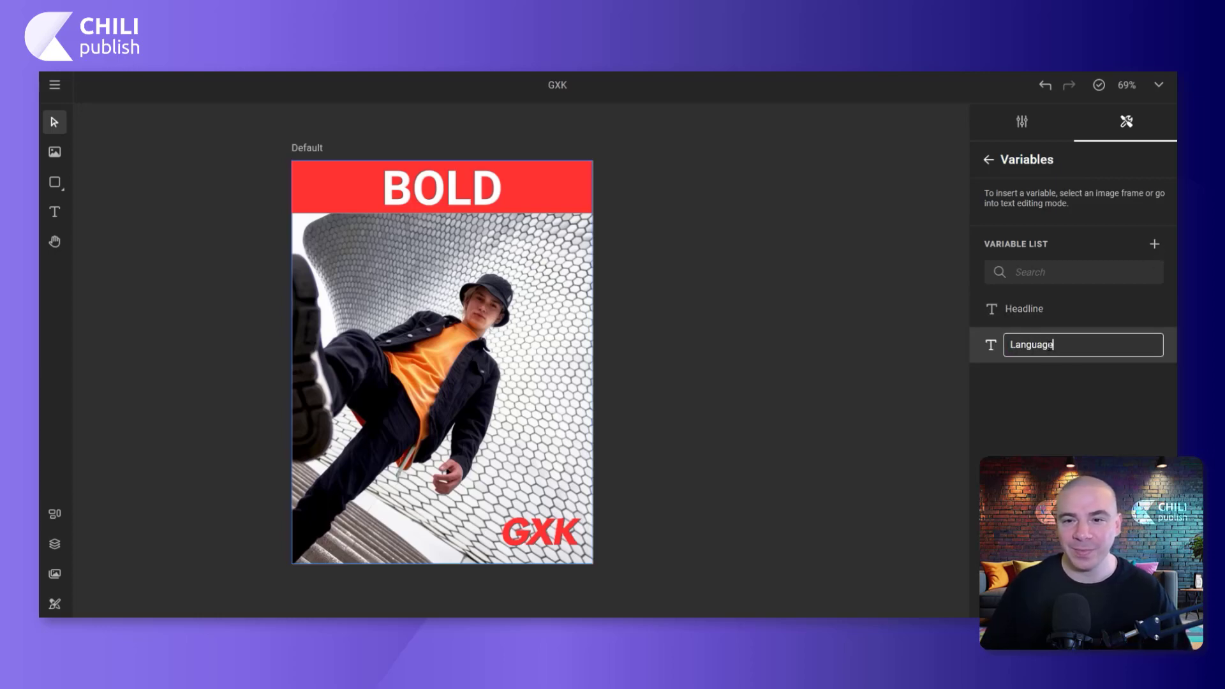
text(age)
key(Return)
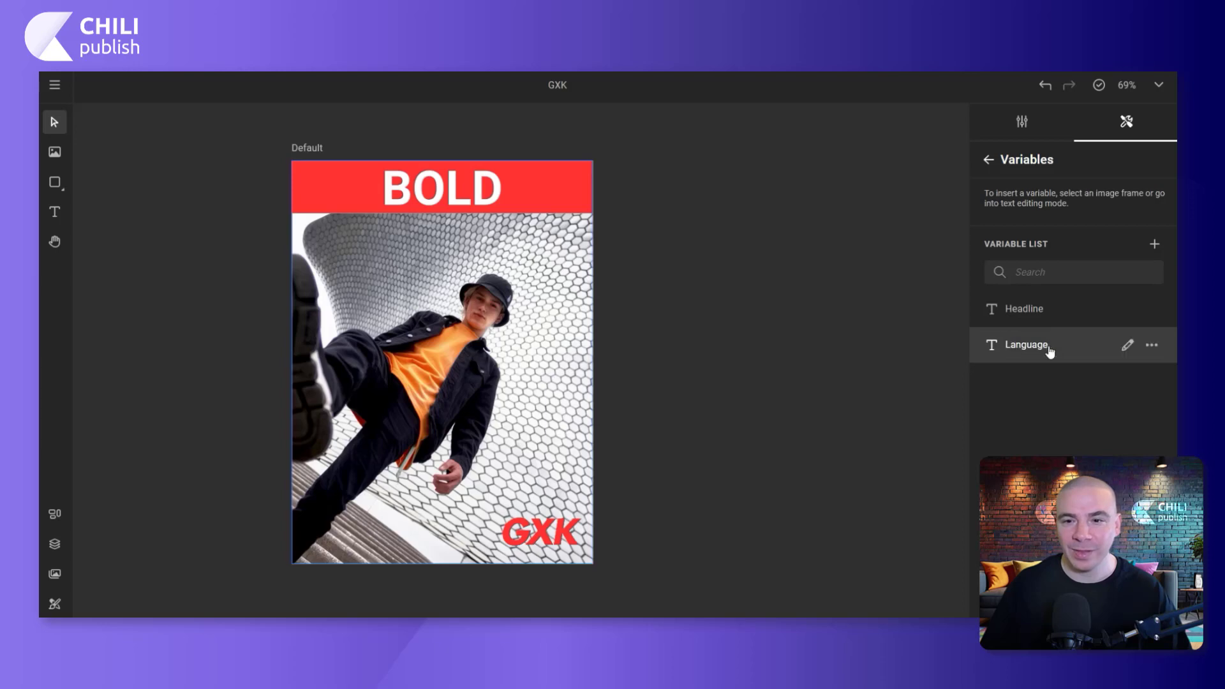
Change the Language variable's type to Single select list and add five list items to it.
click(1126, 345)
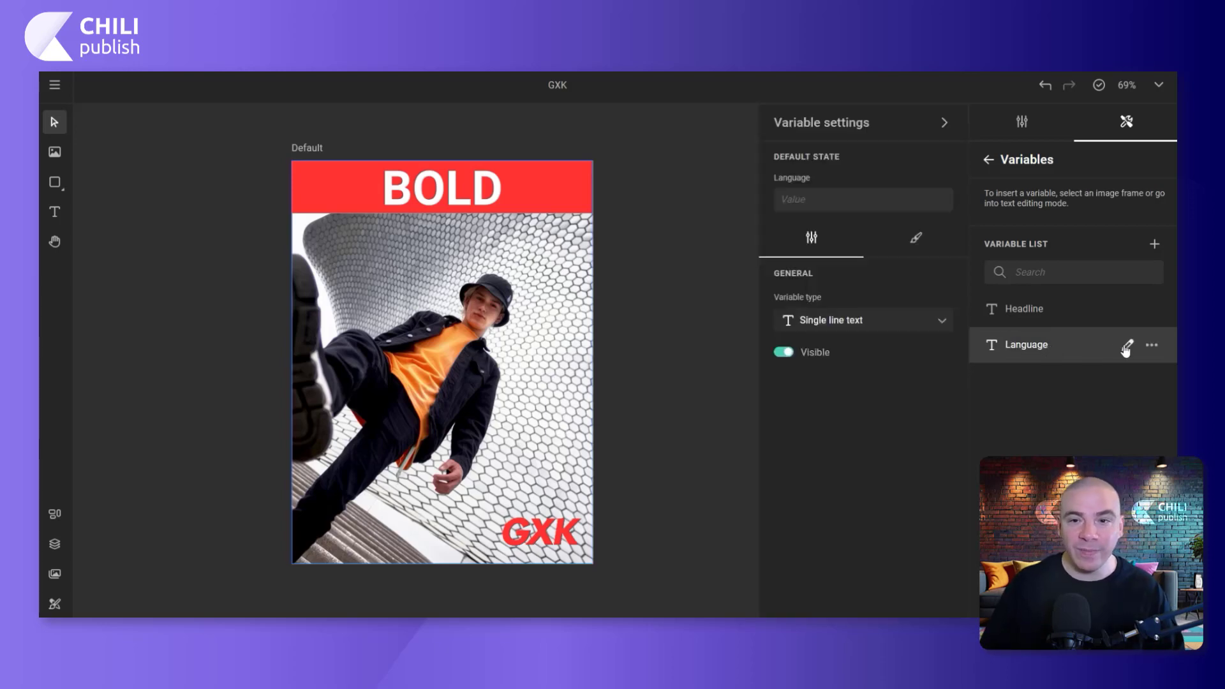
click(931, 322)
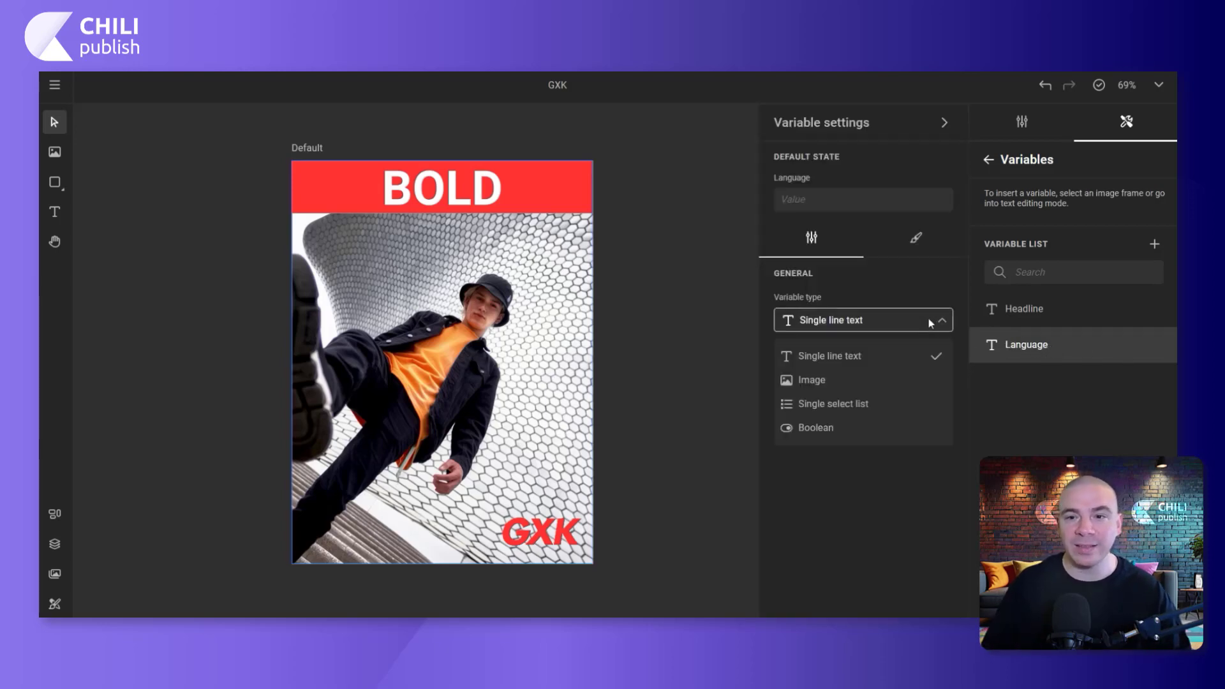
click(915, 402)
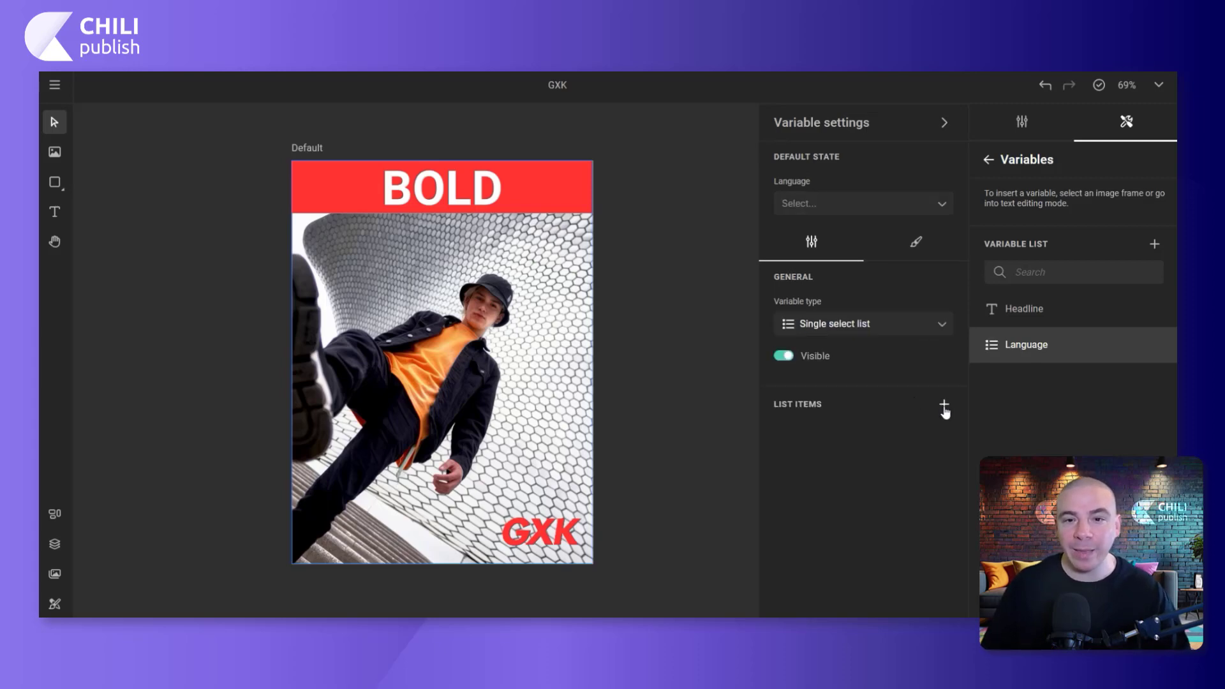
click(944, 409)
click(944, 409)
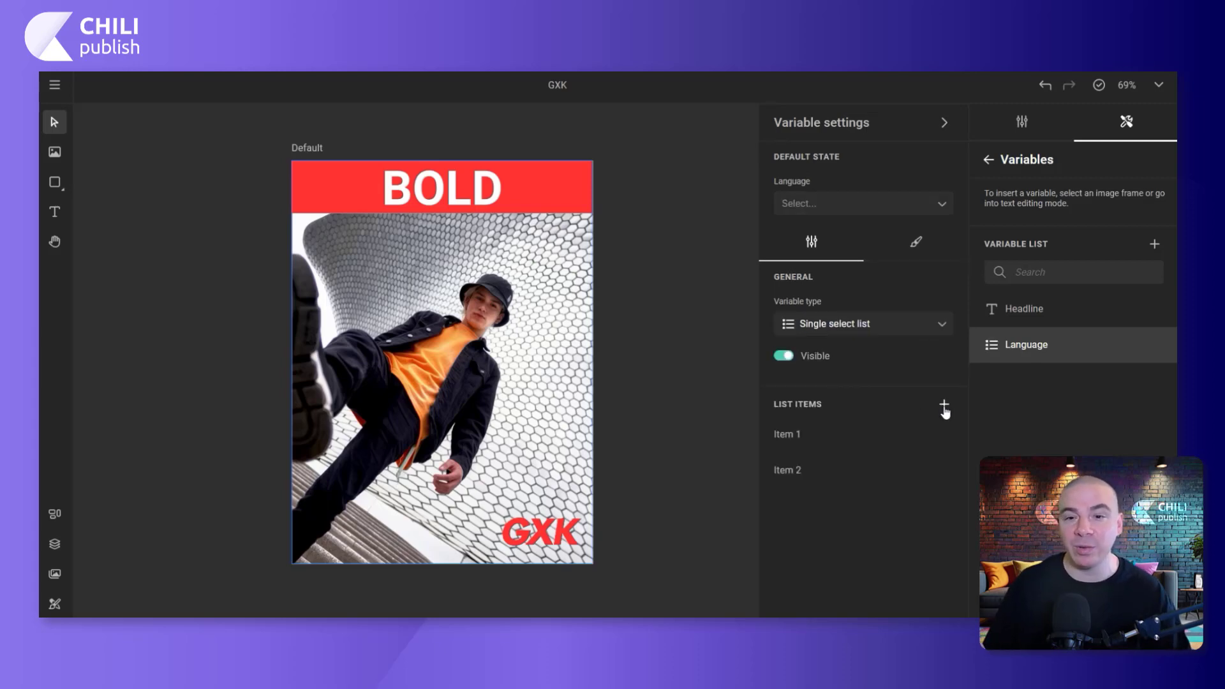
click(945, 408)
click(945, 408)
click(944, 408)
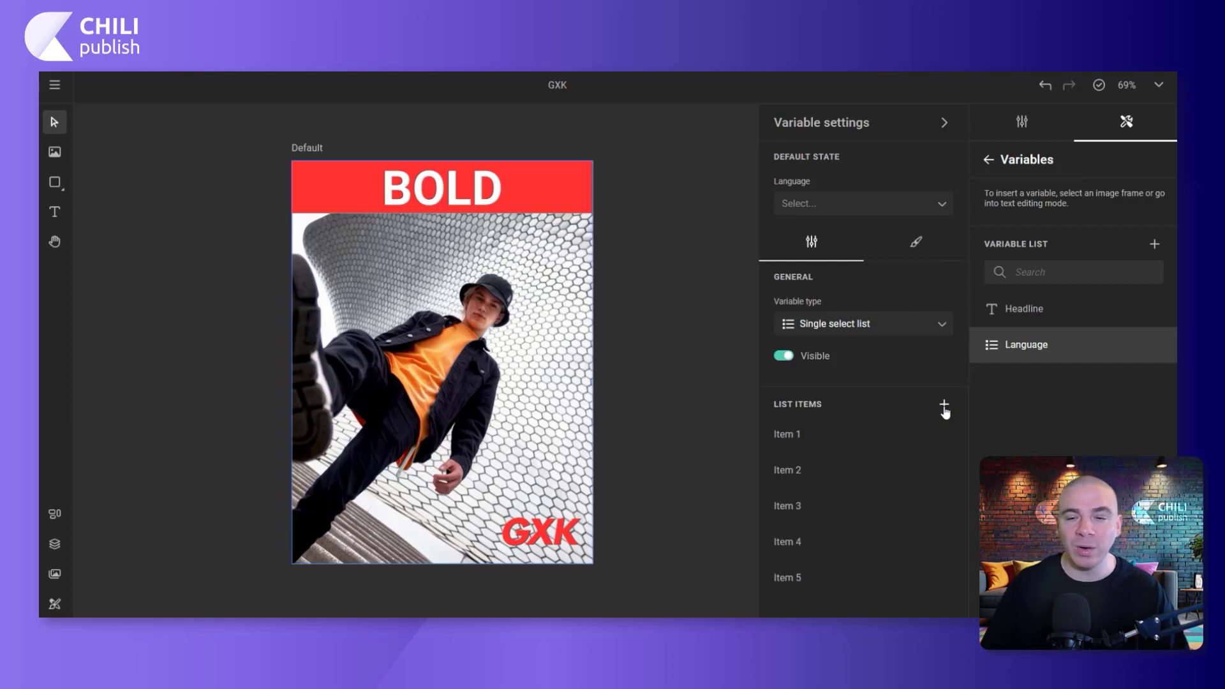
Rename the first two list items of the Language variable as English and Spanish.
double_click(804, 433)
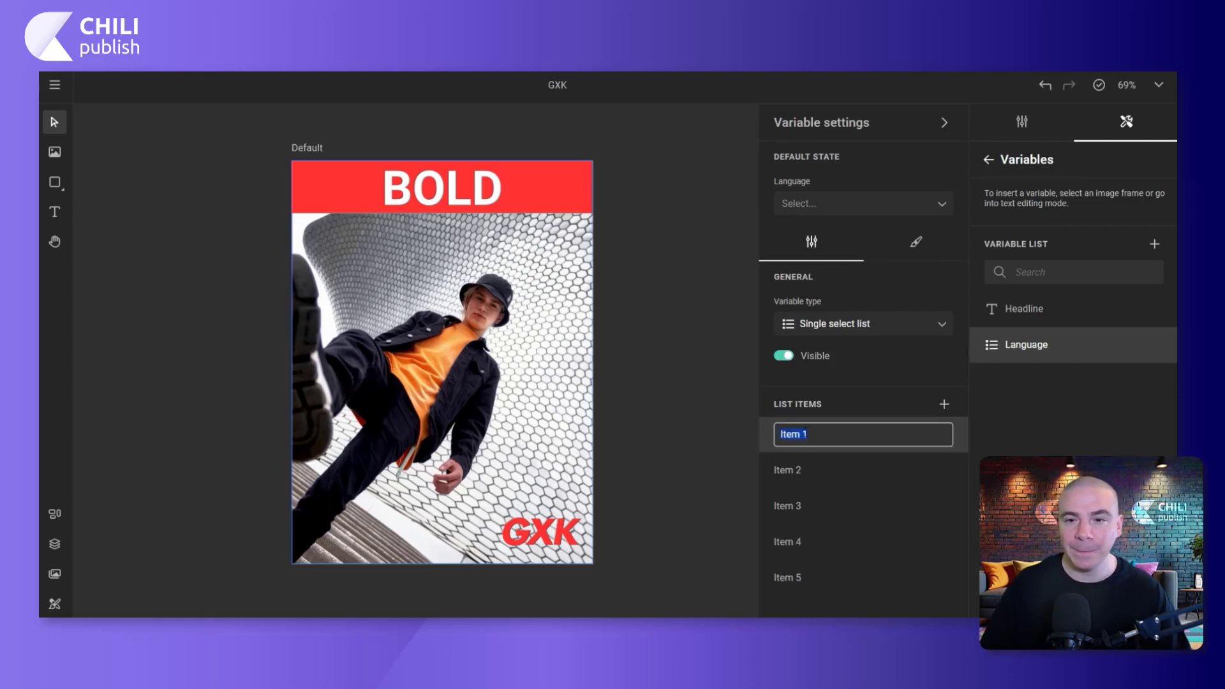
key(BackSpace)
text(Engl)
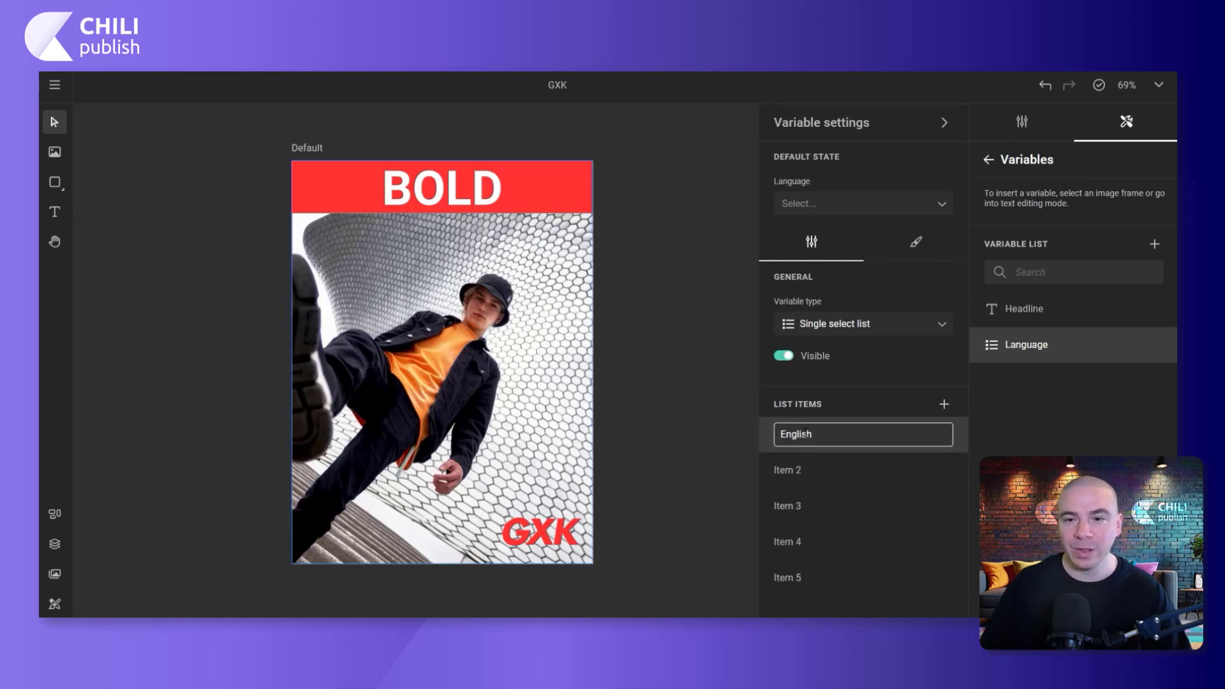
text(ish)
key(Return)
double_click(809, 468)
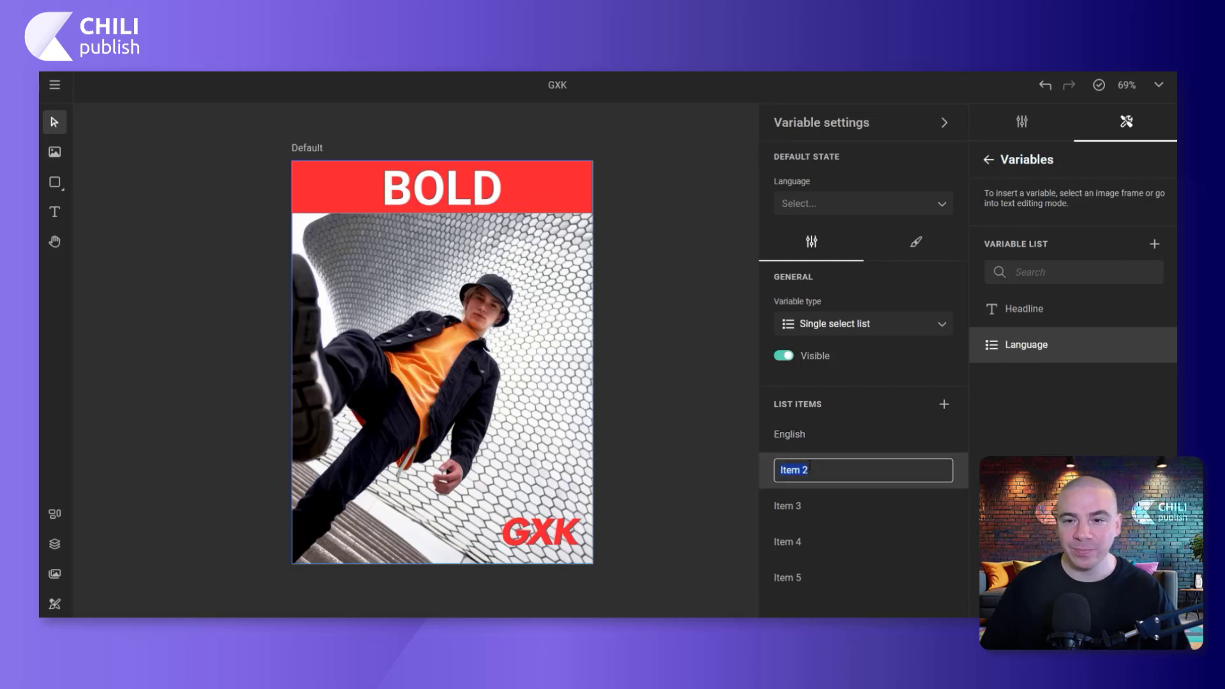
key(BackSpace)
text(Spanish)
key(Return)
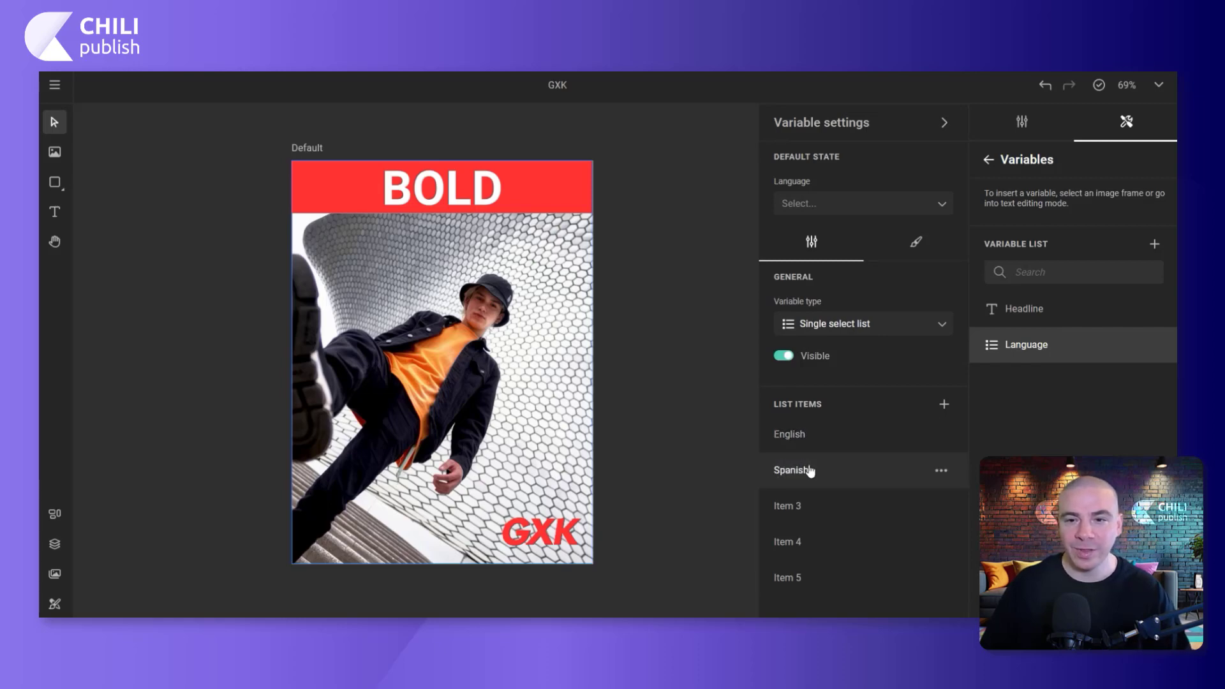
Rename the remaining three Language list items as French, Dutch and German, and close the variable settings.
double_click(832, 505)
key(BackSpace)
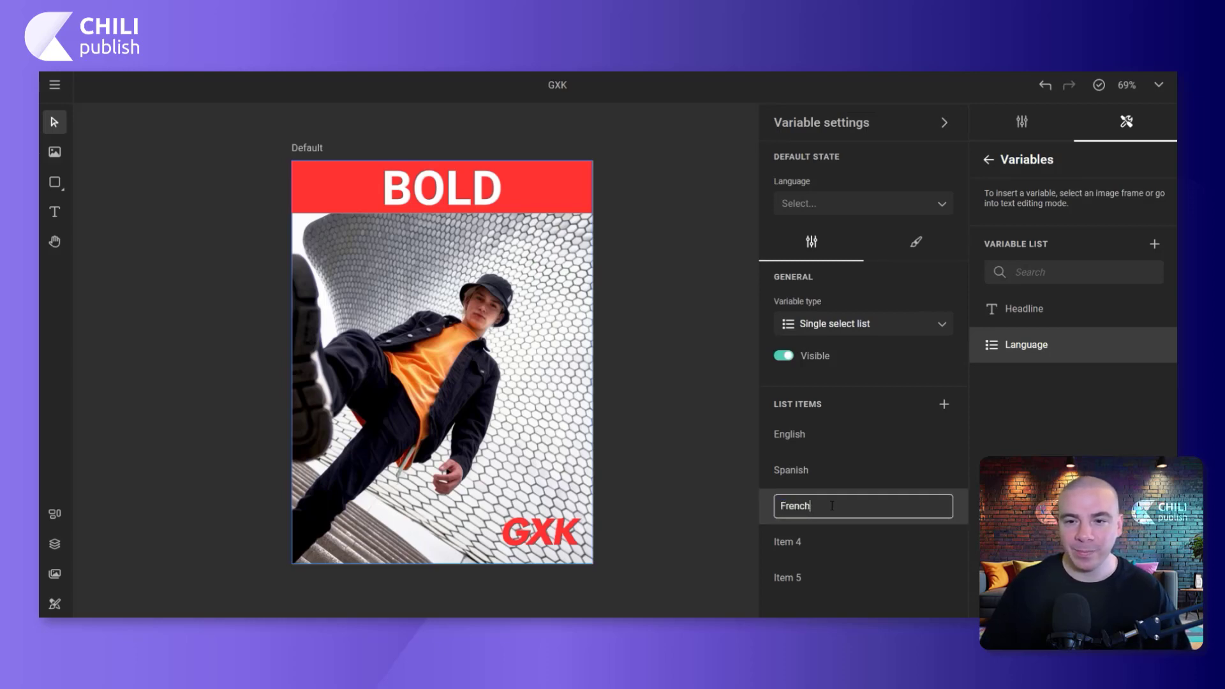
key(Return)
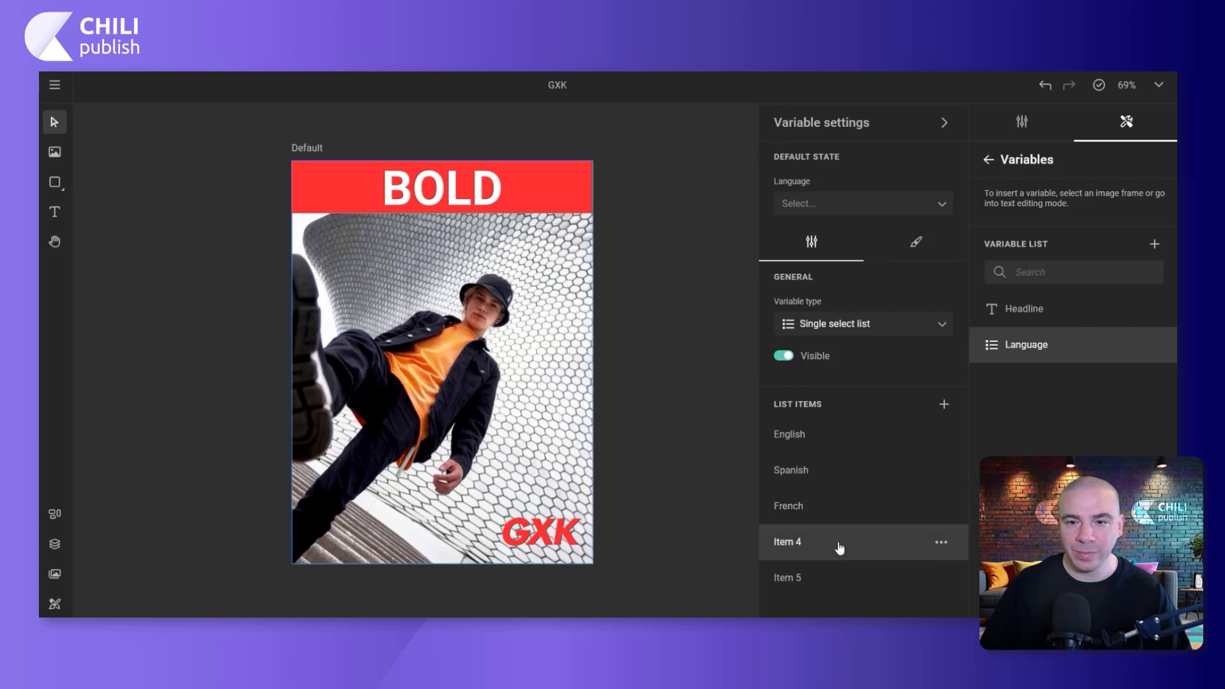
click(839, 542)
key(BackSpace)
text(Dutch)
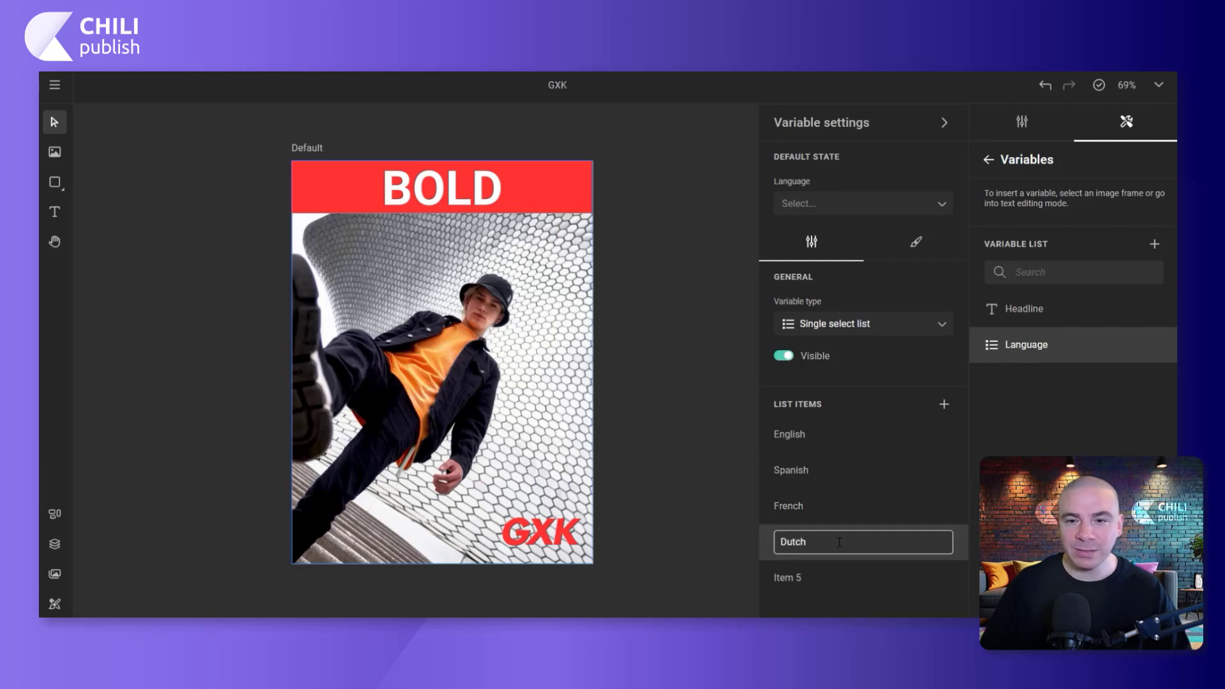
key(Return)
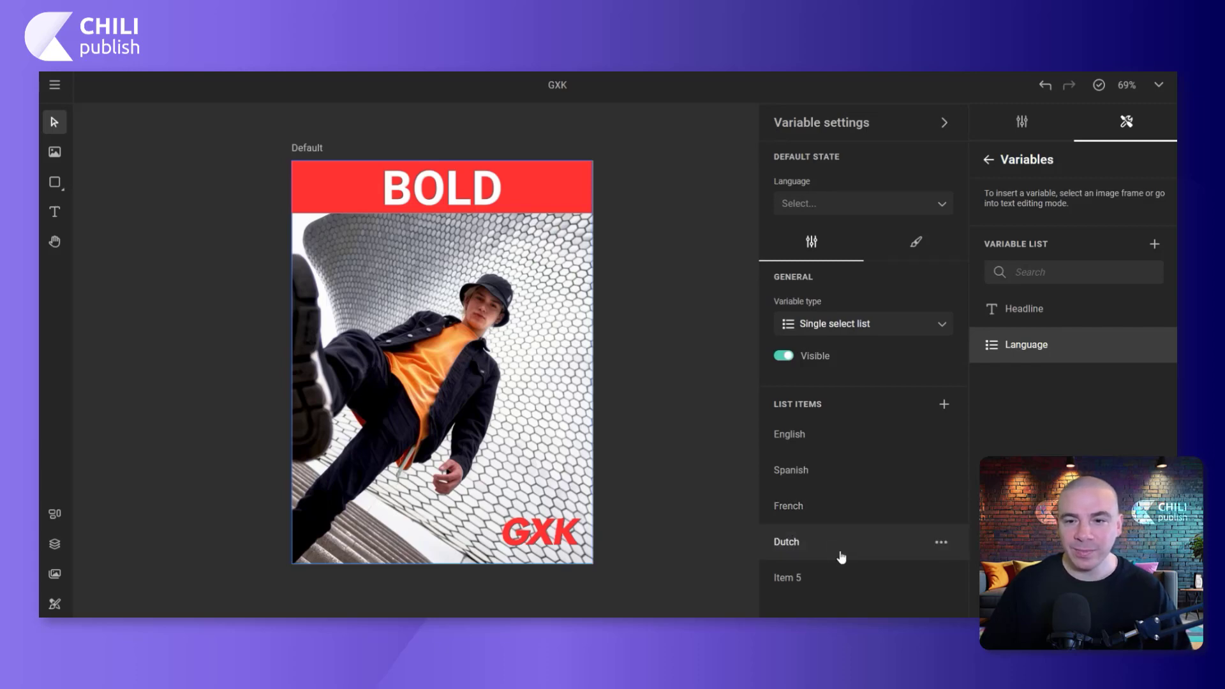
click(843, 581)
text(German)
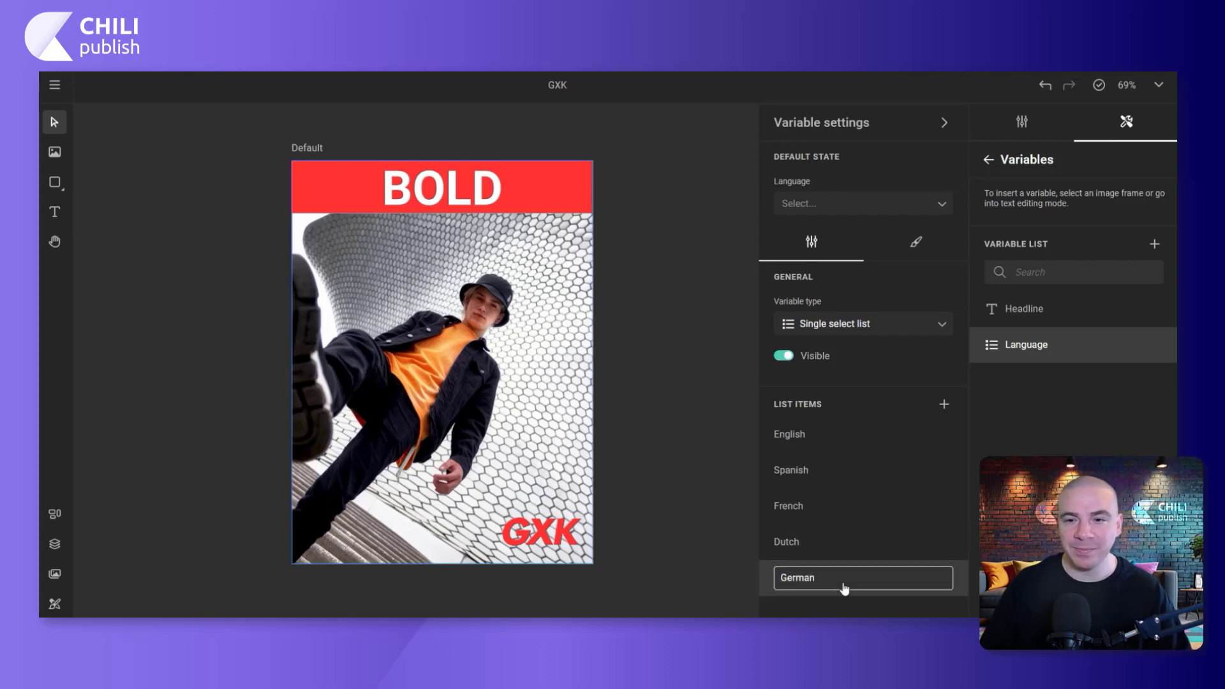
key(Return)
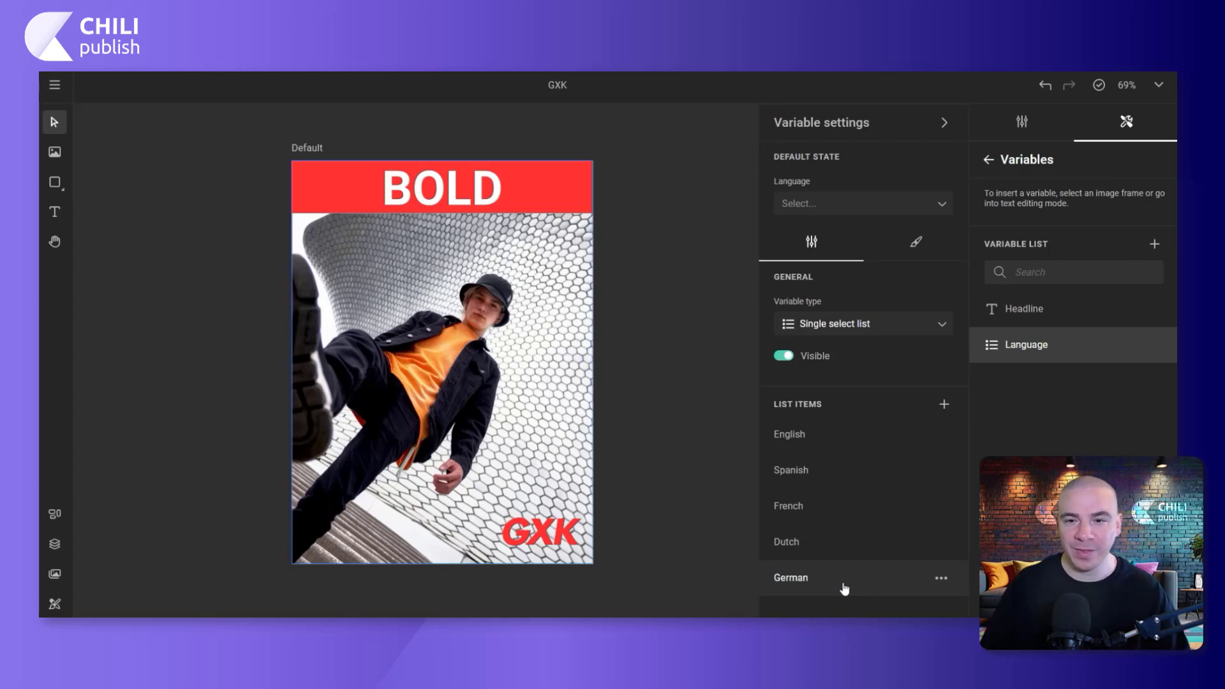
click(945, 122)
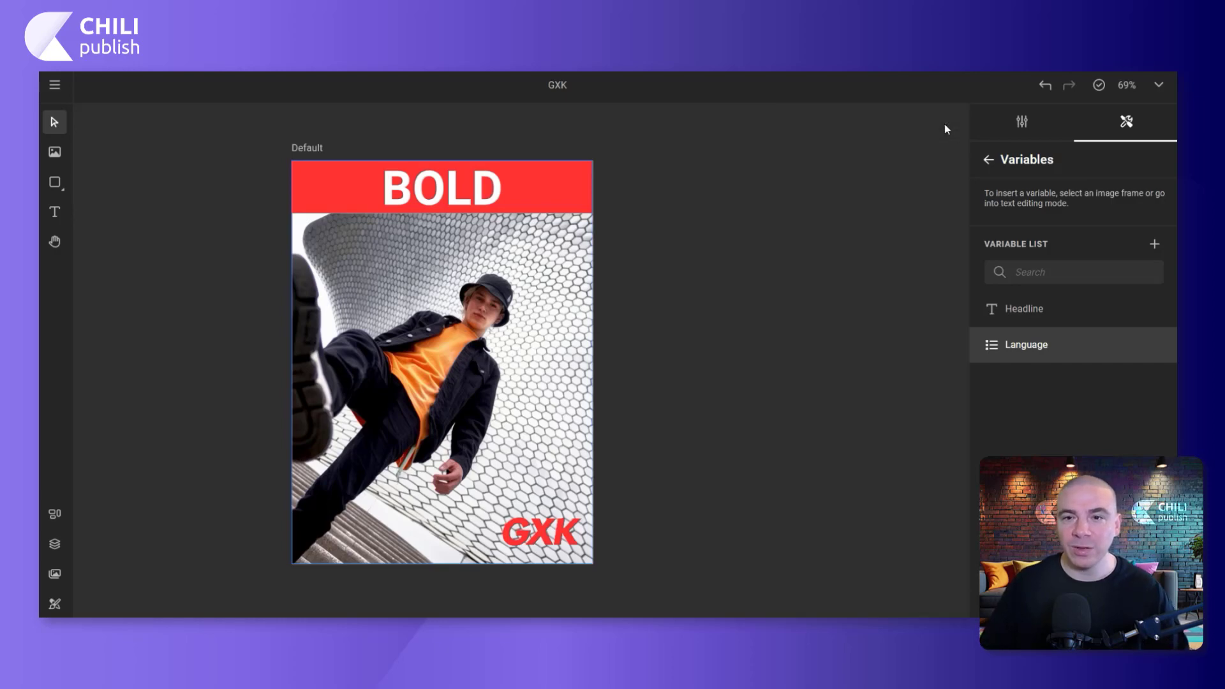
Start a new action and give it a trigger that fires when the Language variable's value changes.
click(990, 161)
click(1048, 156)
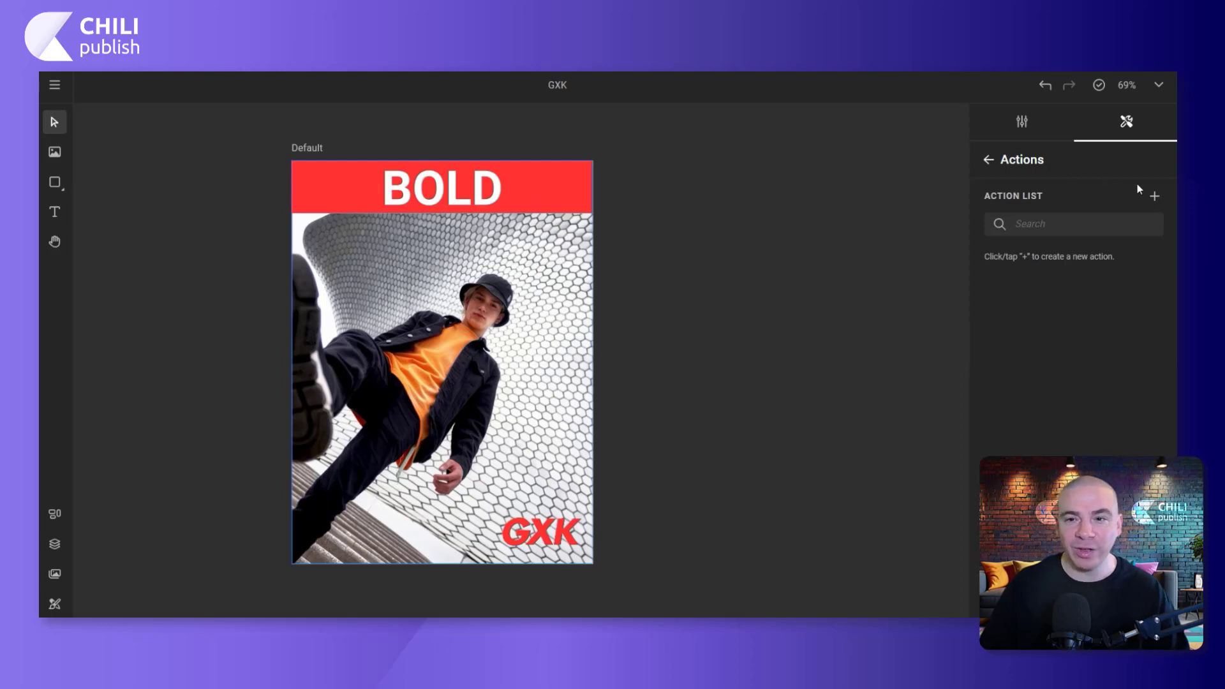
click(1154, 197)
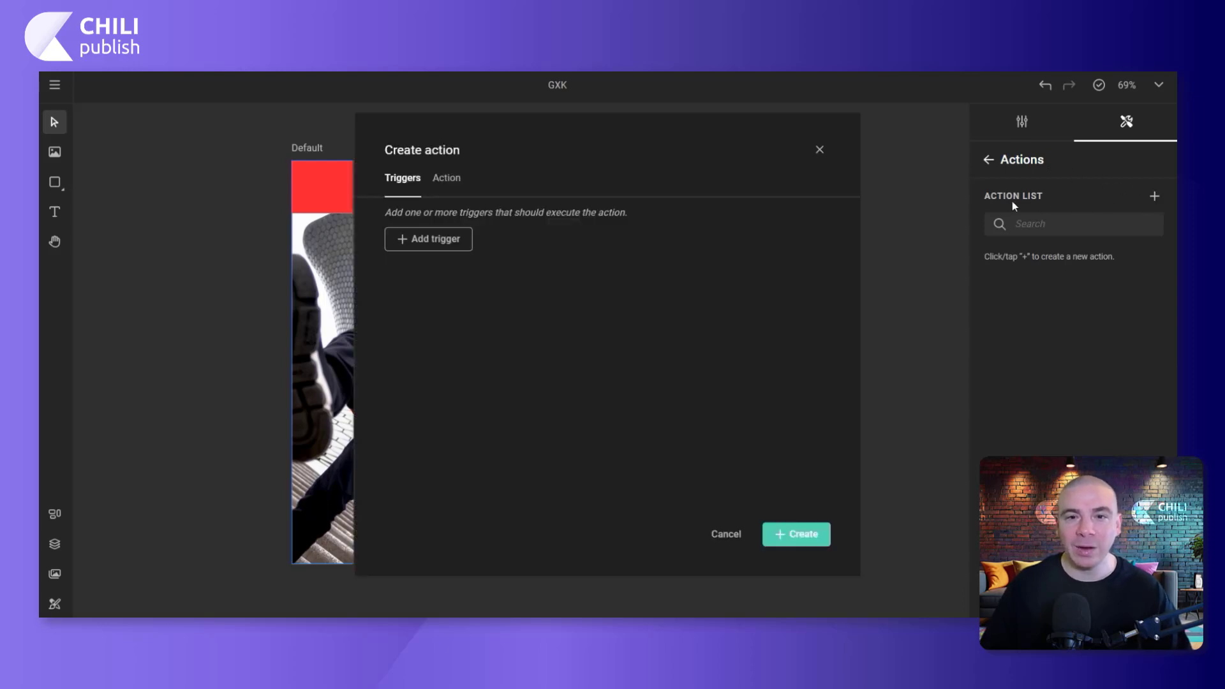
click(469, 243)
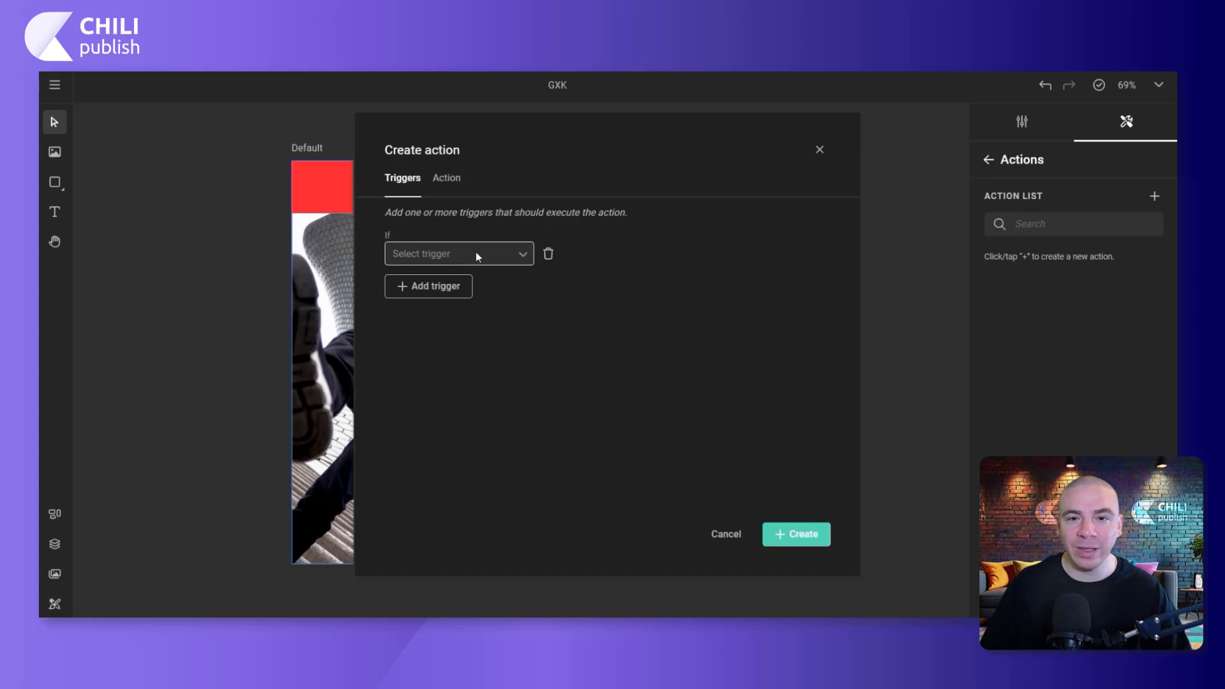
click(491, 259)
click(493, 385)
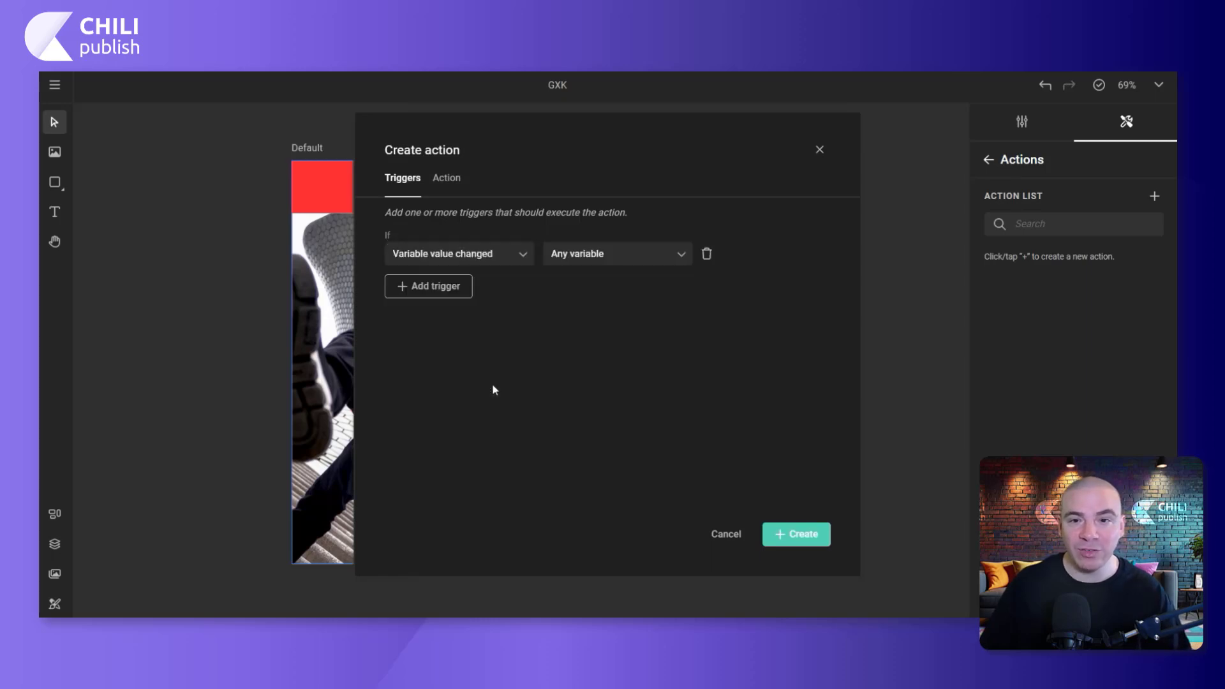
click(634, 257)
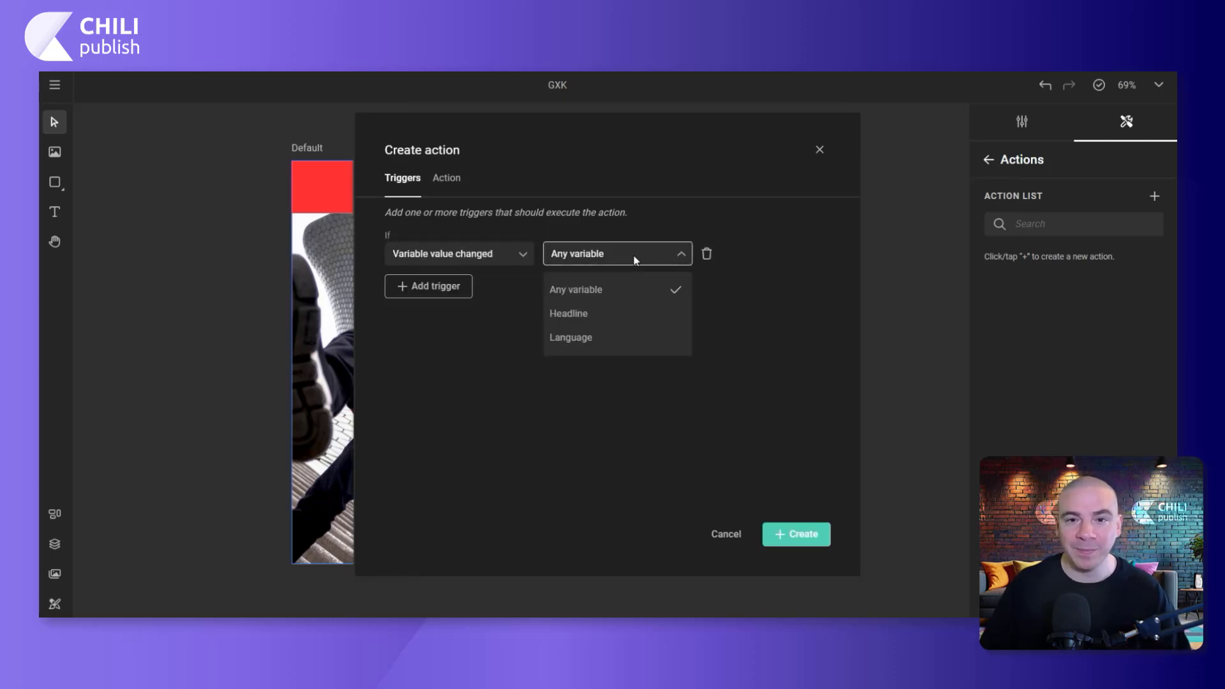
click(633, 338)
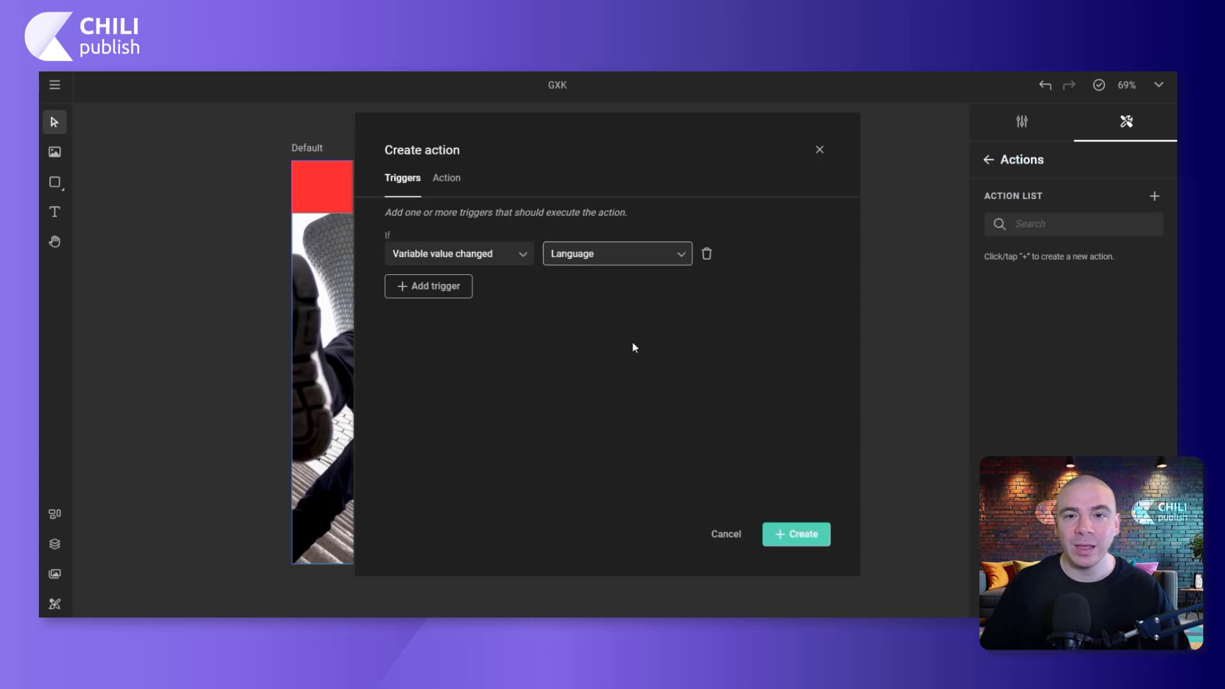
Open GraFx Genie for the action's script, enlarge the prompt area and begin the prompt with "Change the Headline as follows:".
click(453, 183)
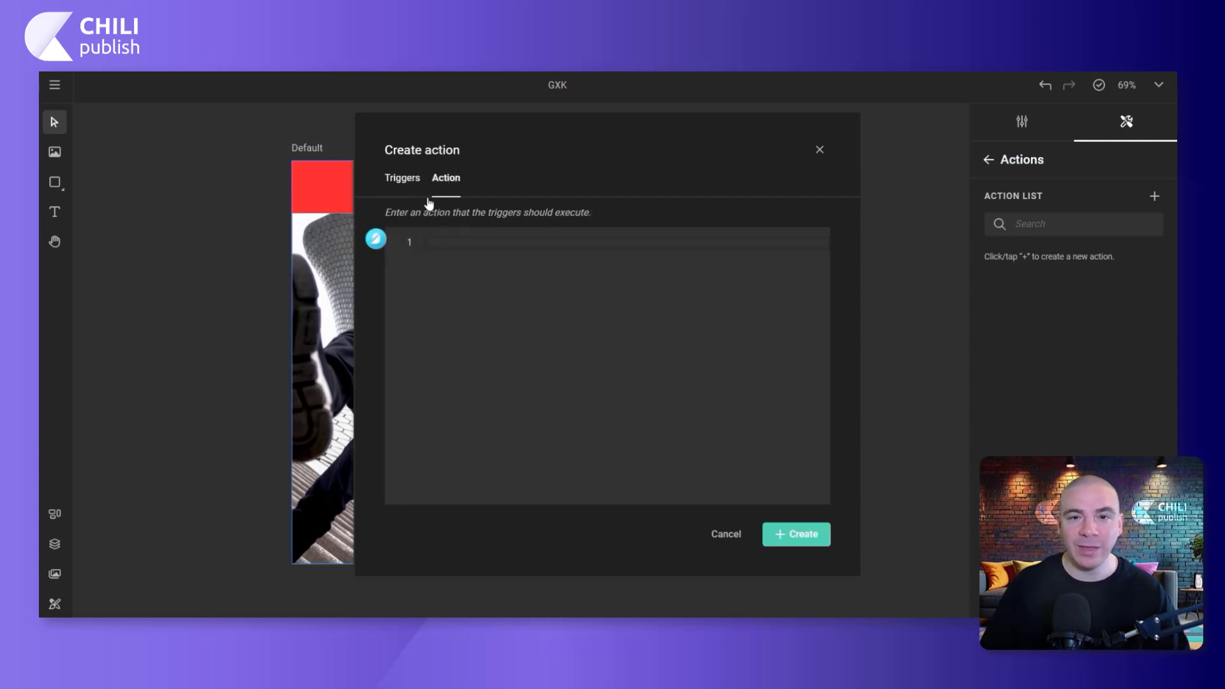
click(375, 240)
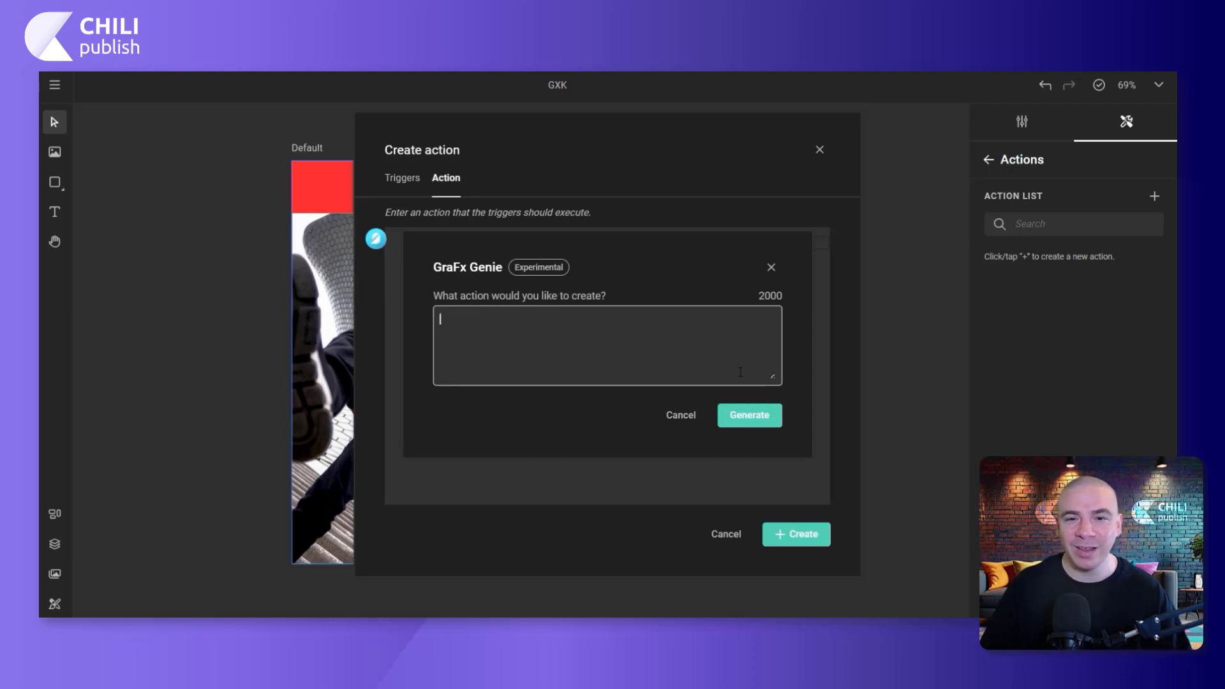
drag(771, 377, 773, 438)
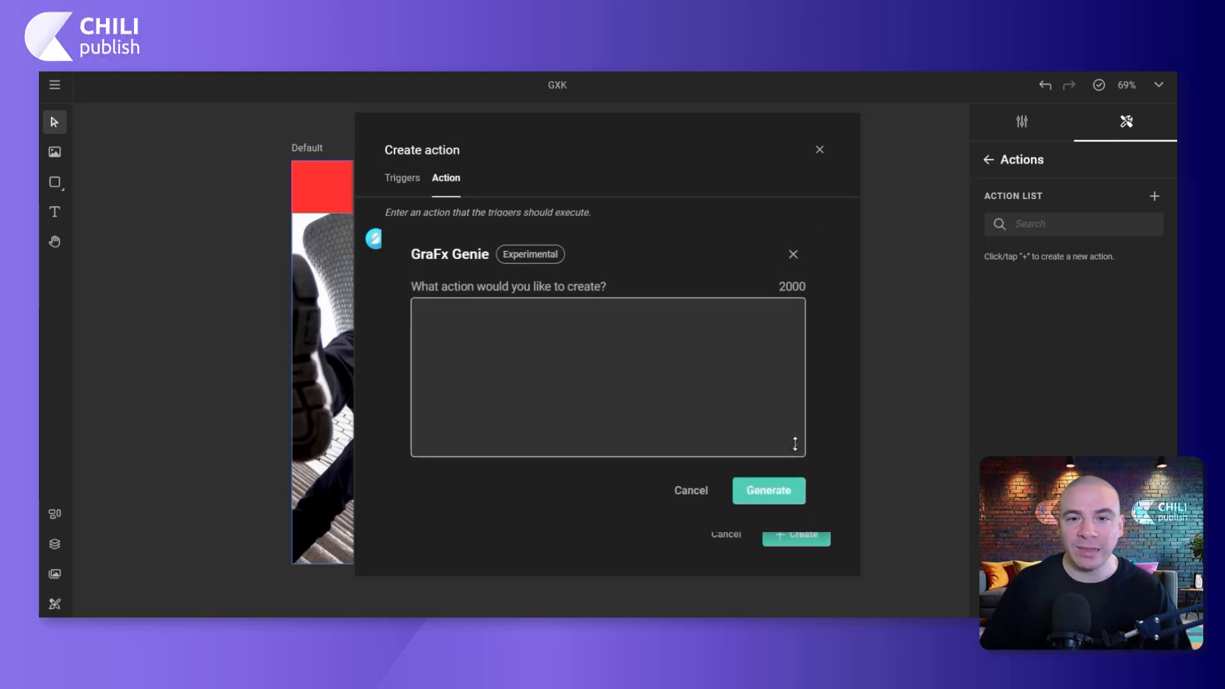
text(change the )
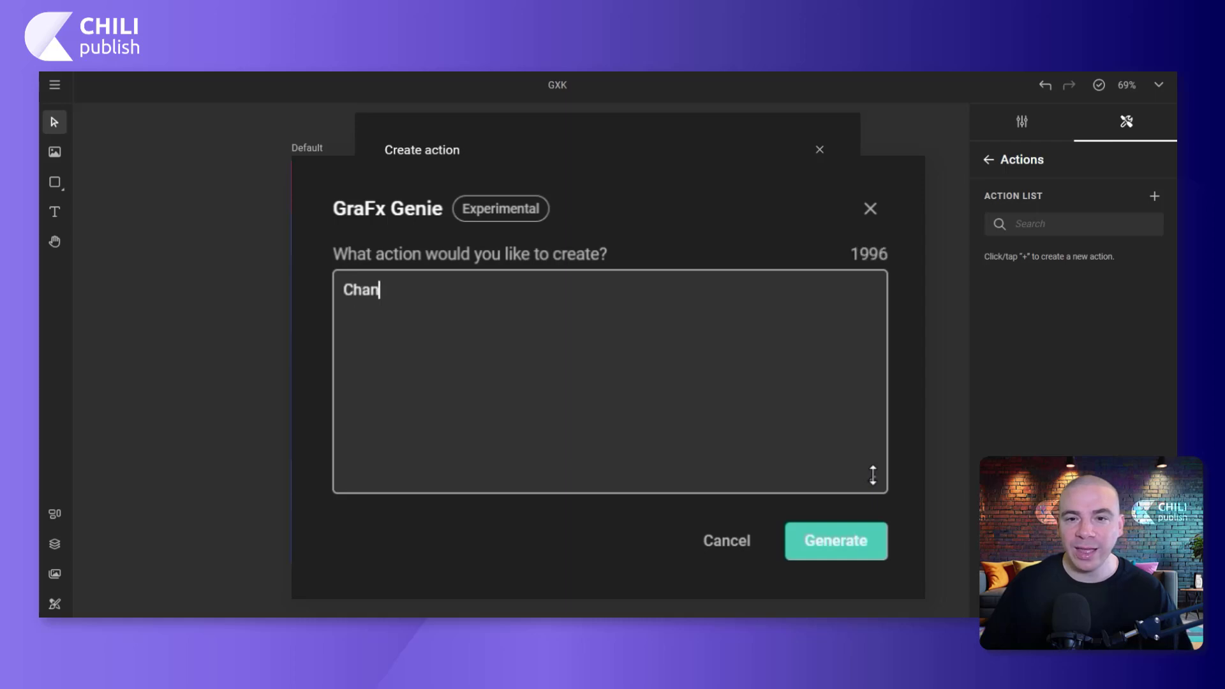
text(Head)
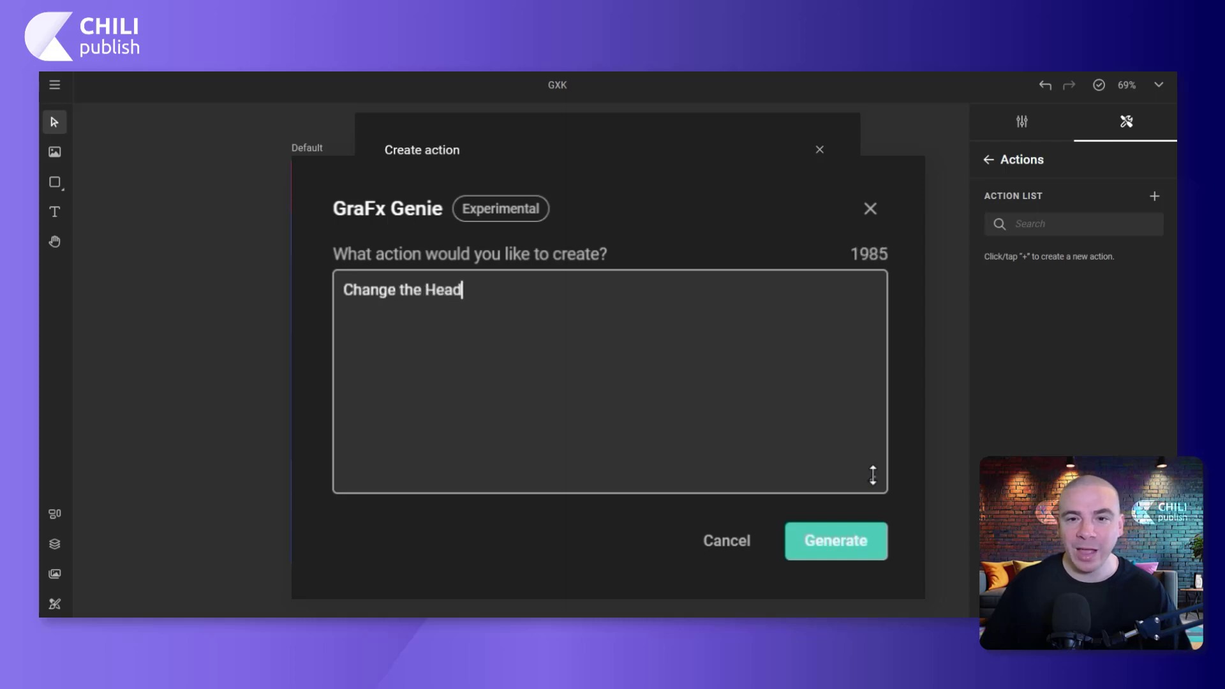
text(line as follows:)
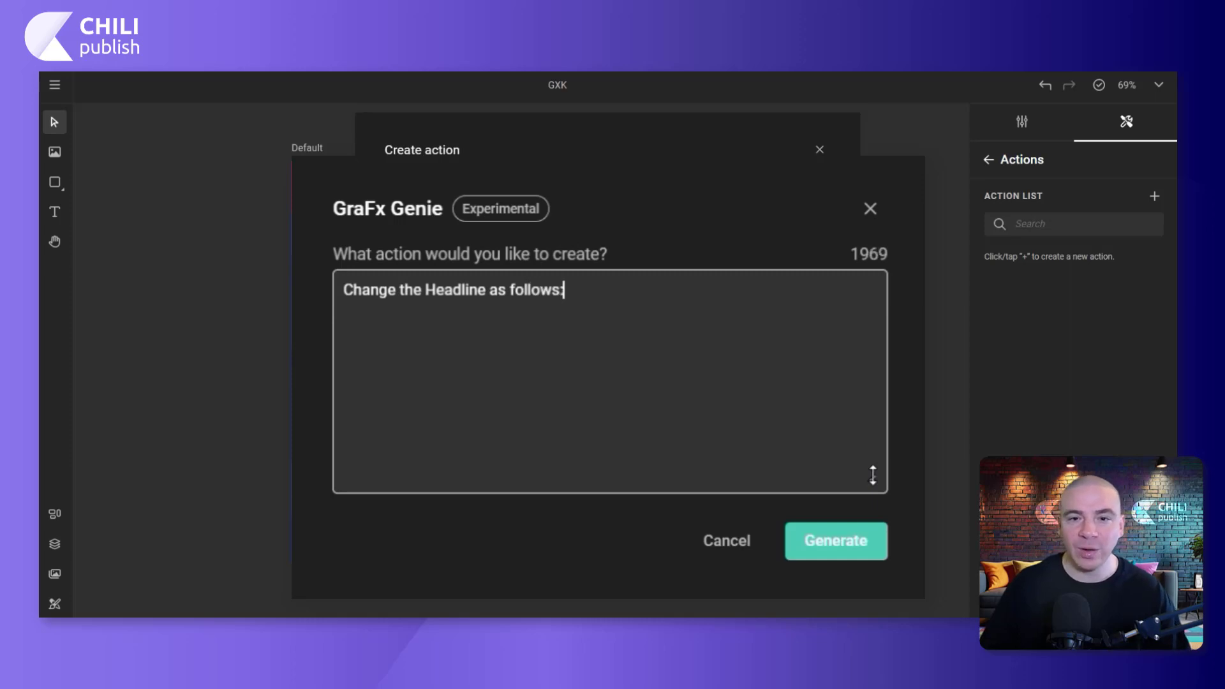
key(Return)
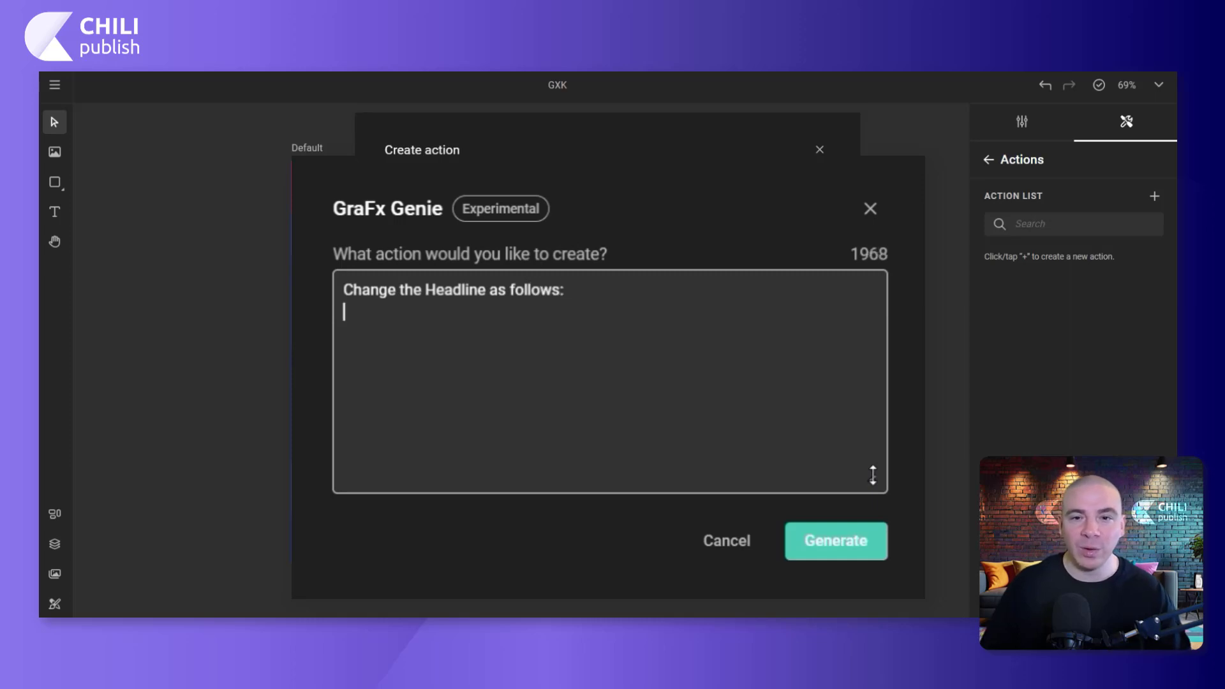
key(Return)
Add the lines "English = bold" and "Spanish = audaz" to the Genie prompt.
text(Engl)
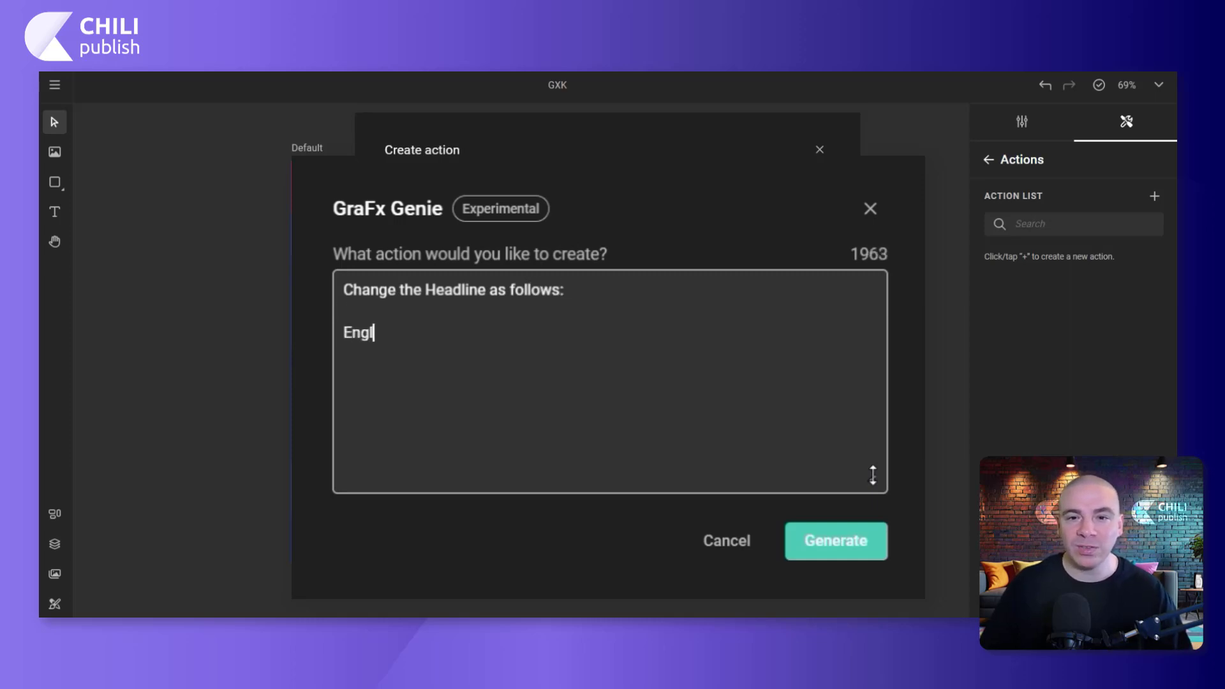
text(ish = )
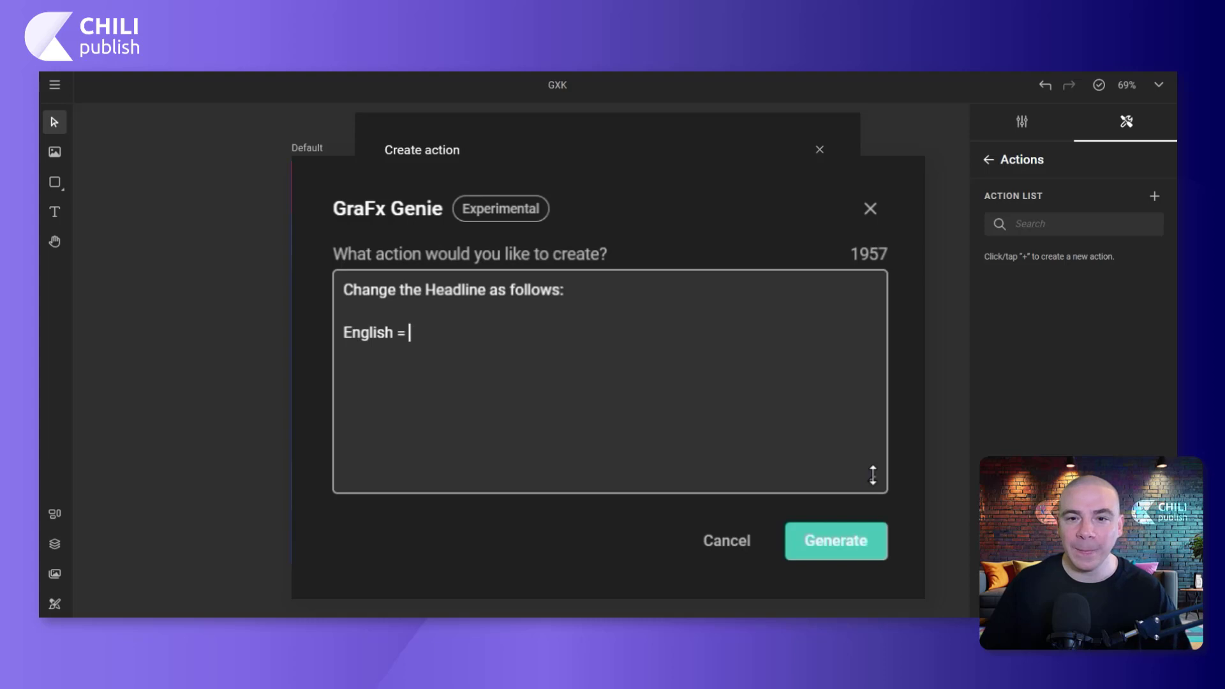
text(bold )
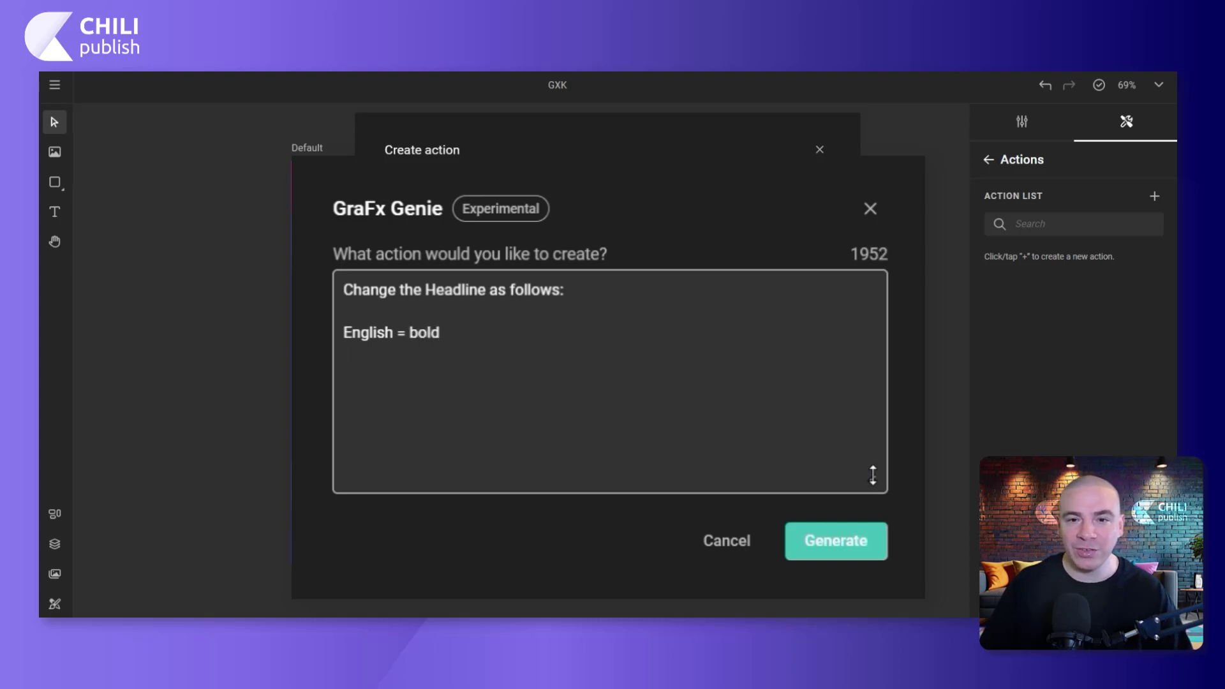
text(Spa)
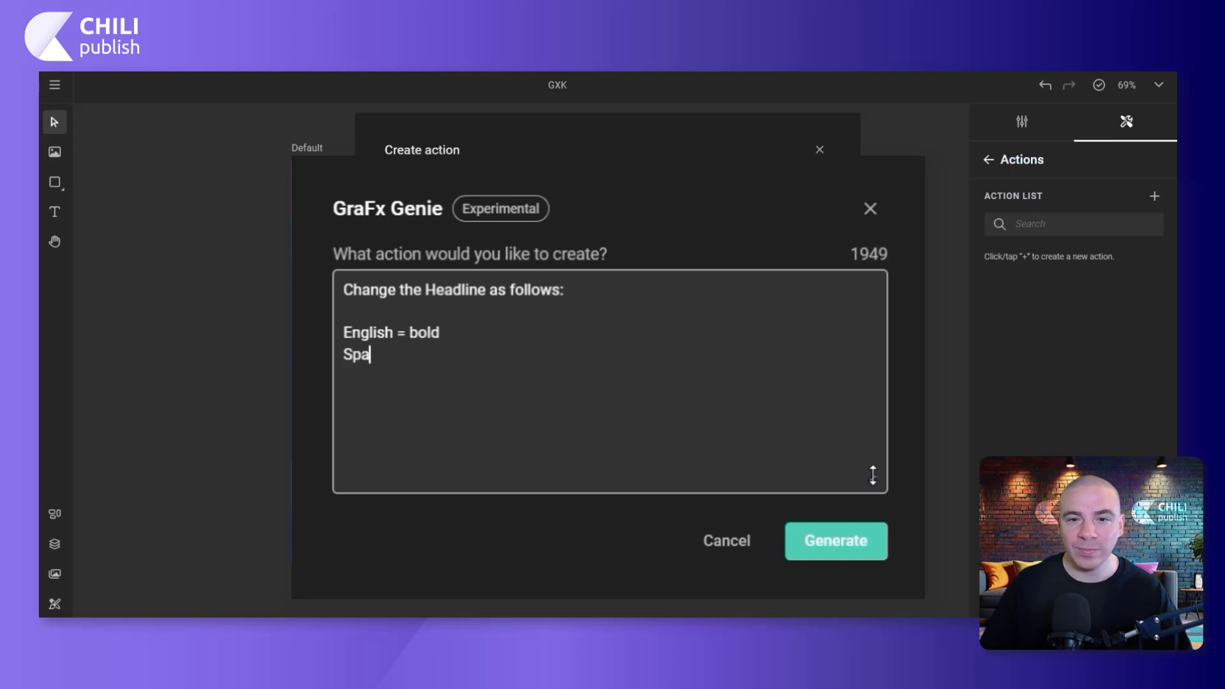
text(nish = )
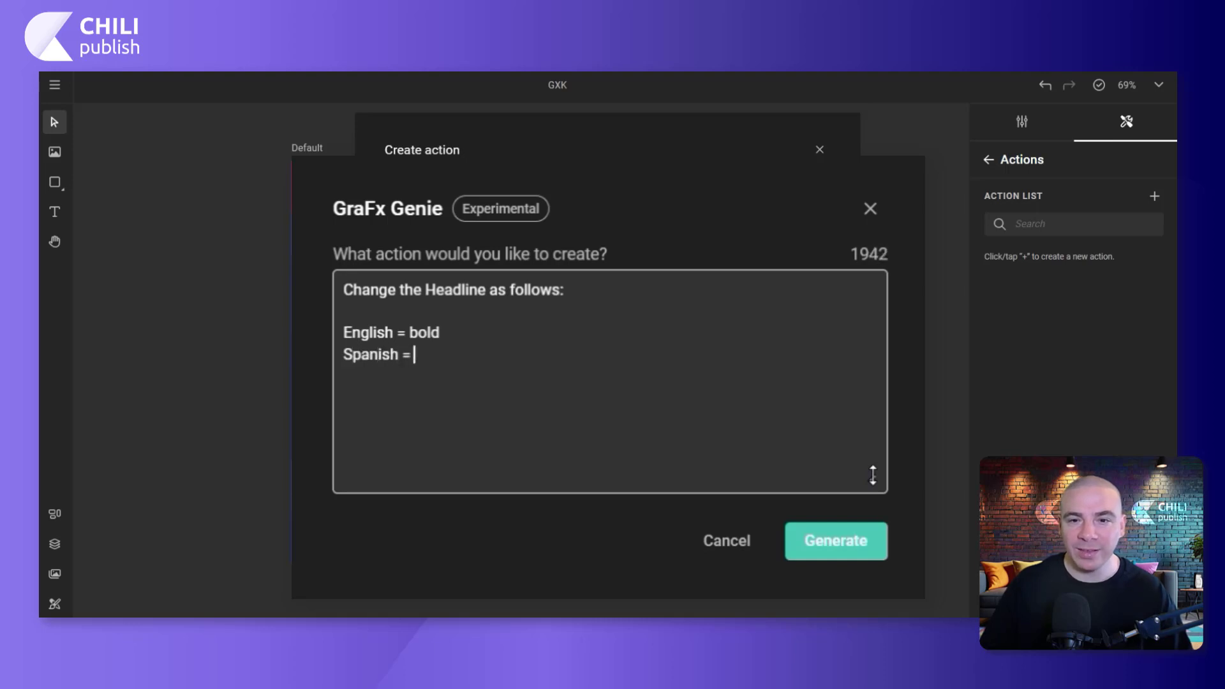
text(audaz)
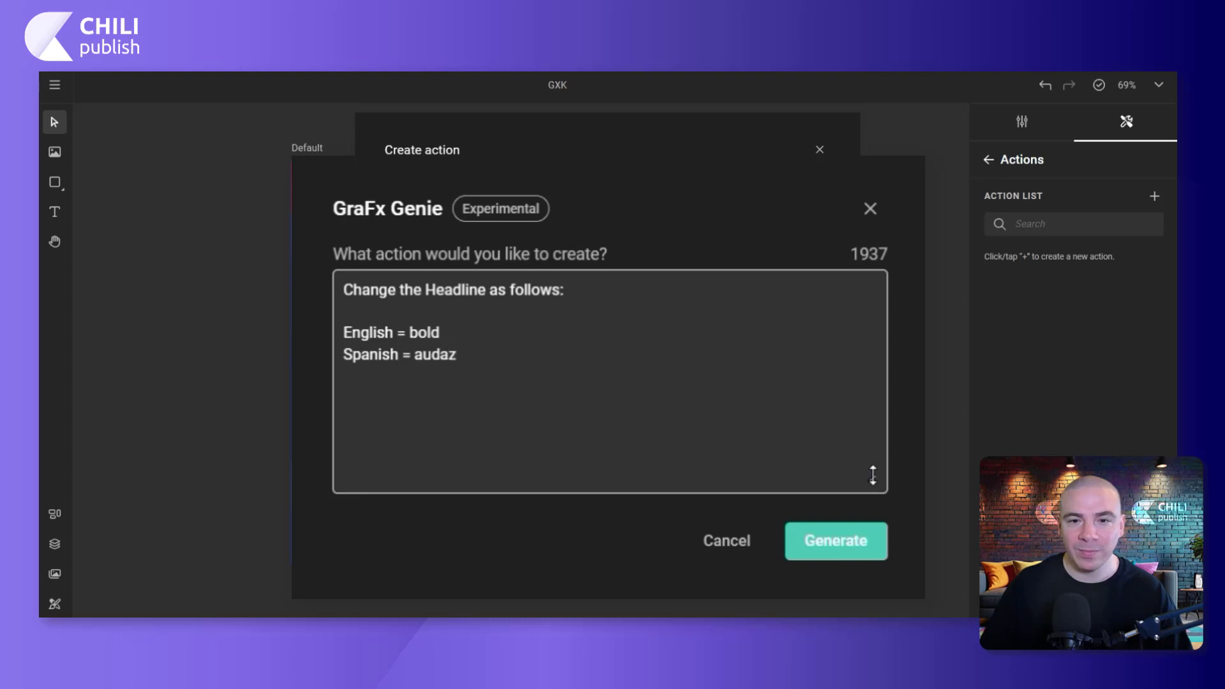
Complete the Genie prompt with the lines "French = audacieux", "Dutch = dapper" and "German = mutig".
key(Return)
text(F)
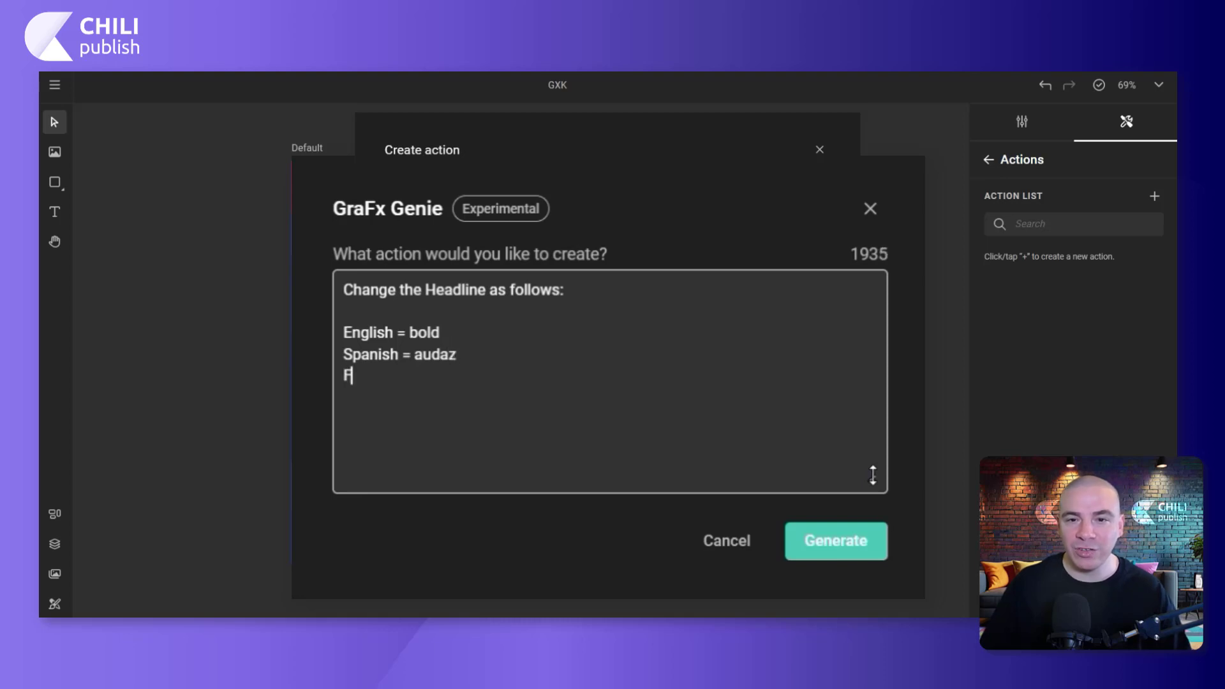
text(rench )
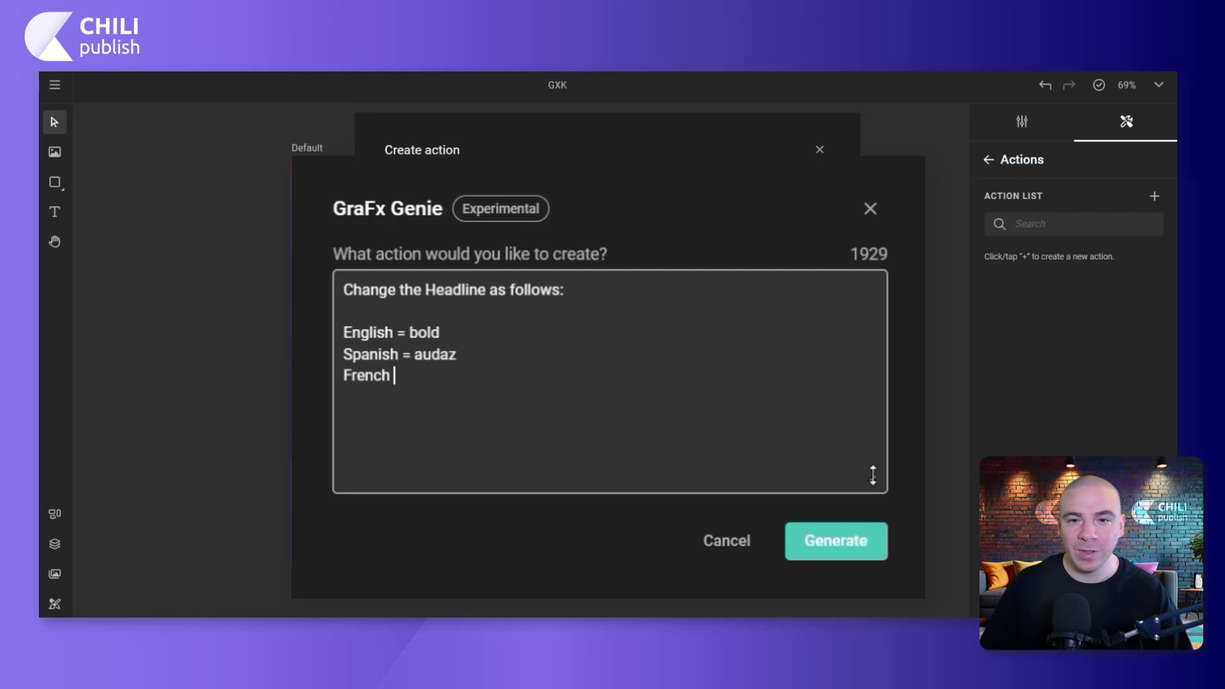
text(= audacieux)
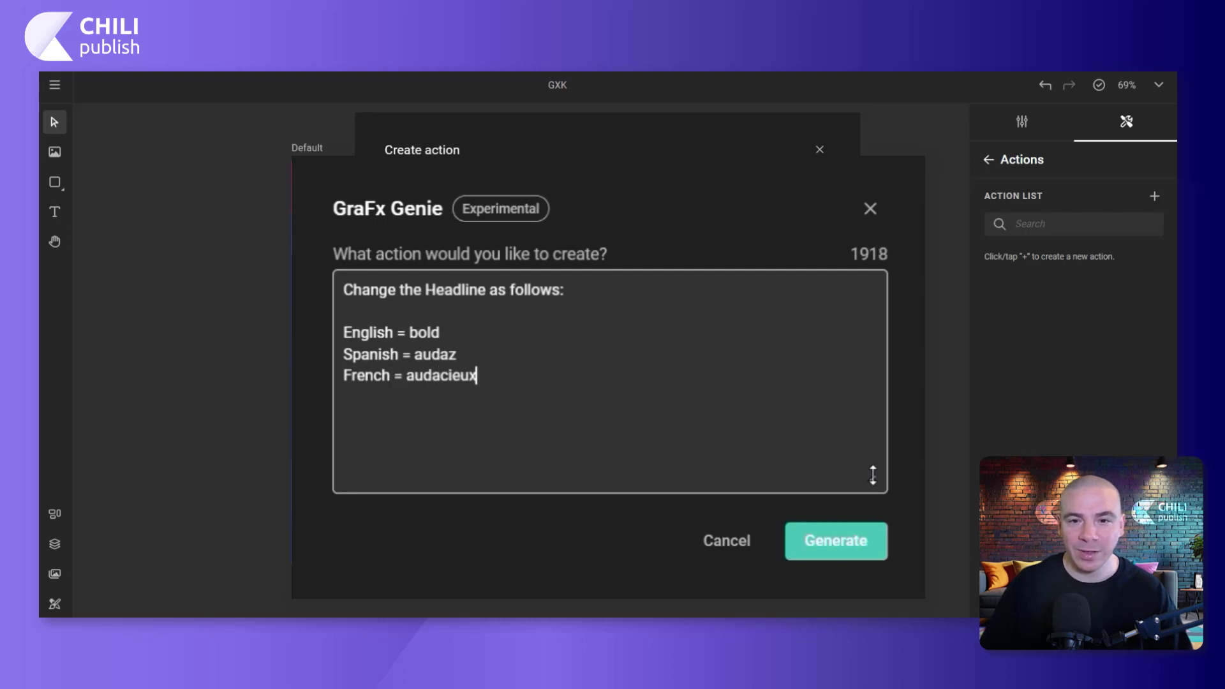
key(Return)
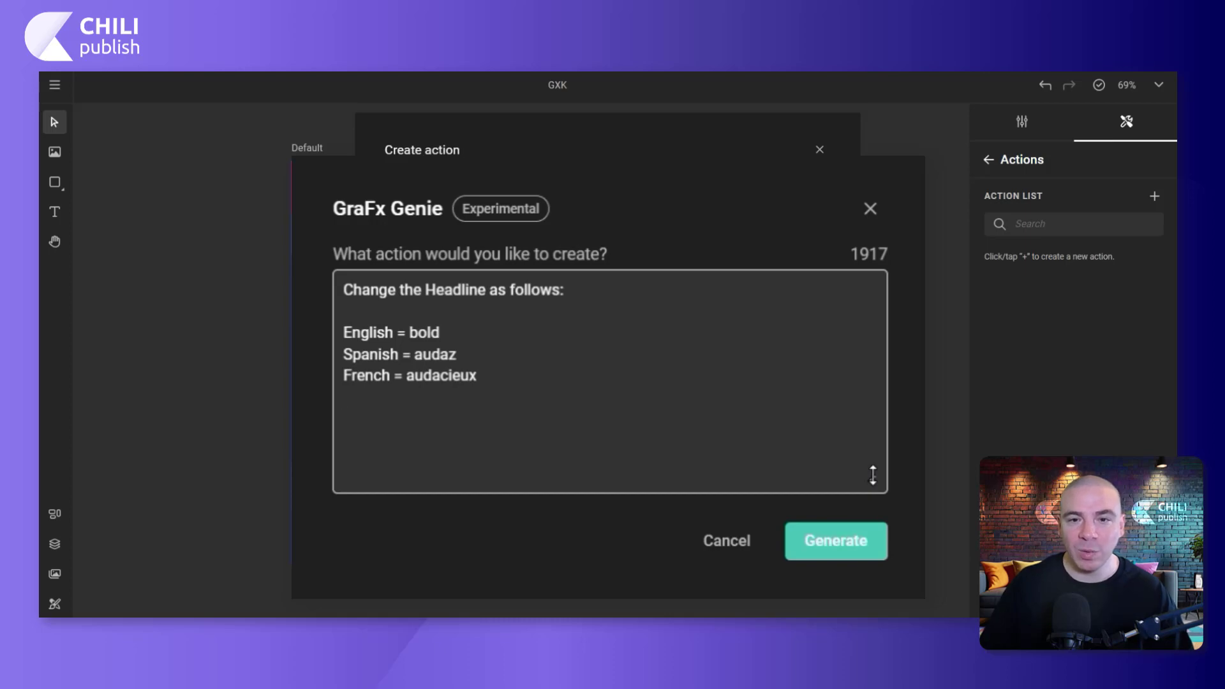
text(Dutch )
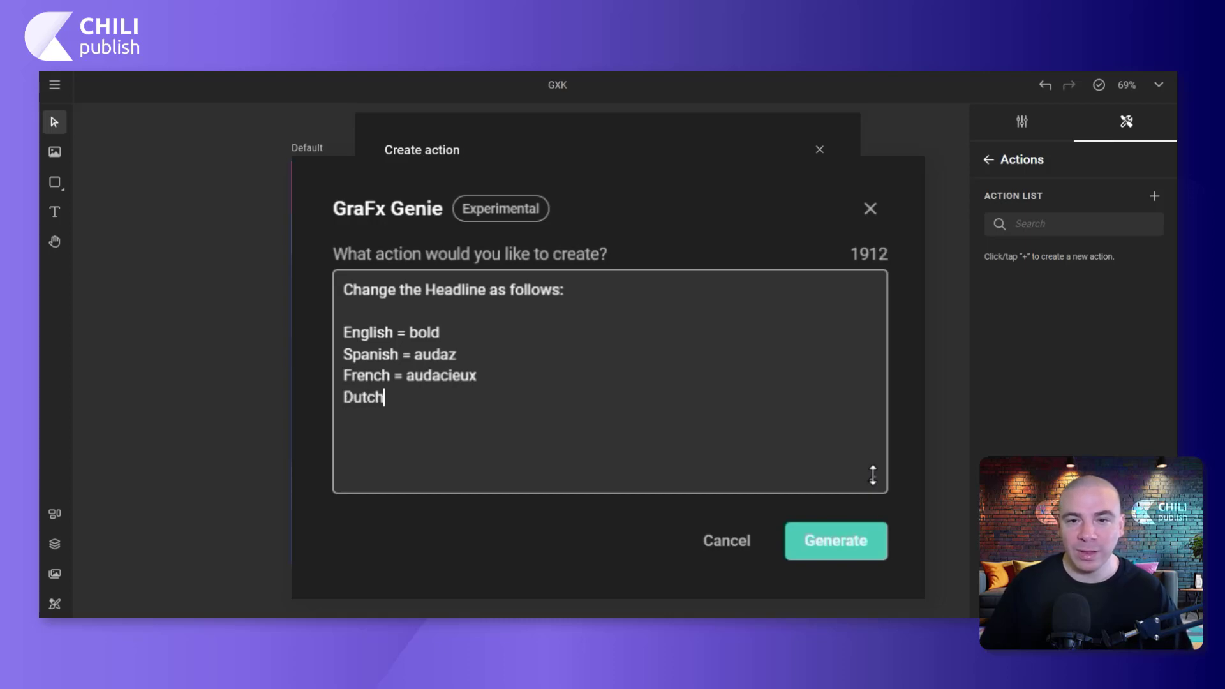
text(= dapp)
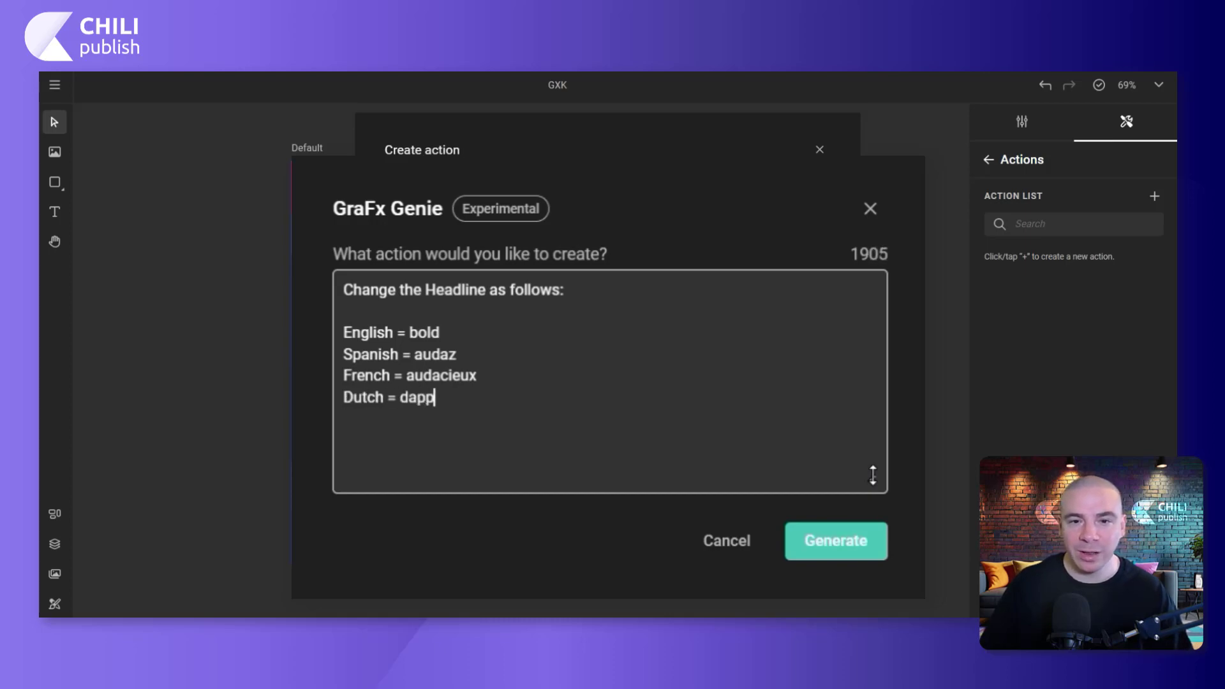
text(er)
key(Return)
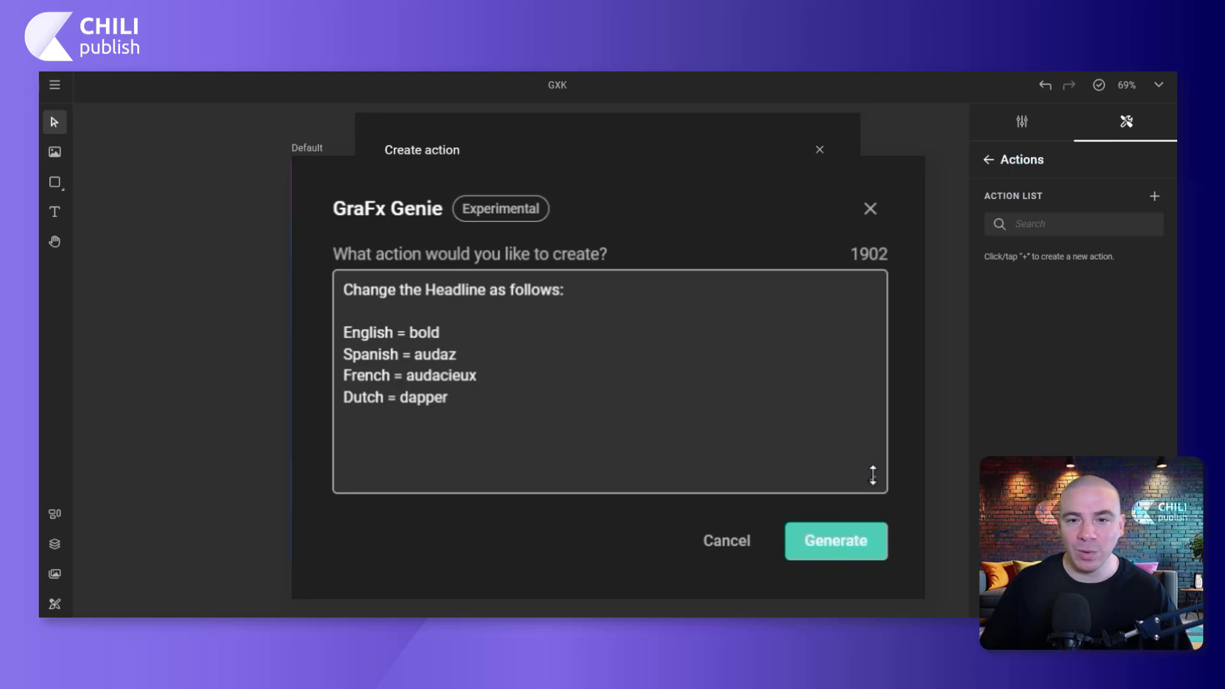
text(German = )
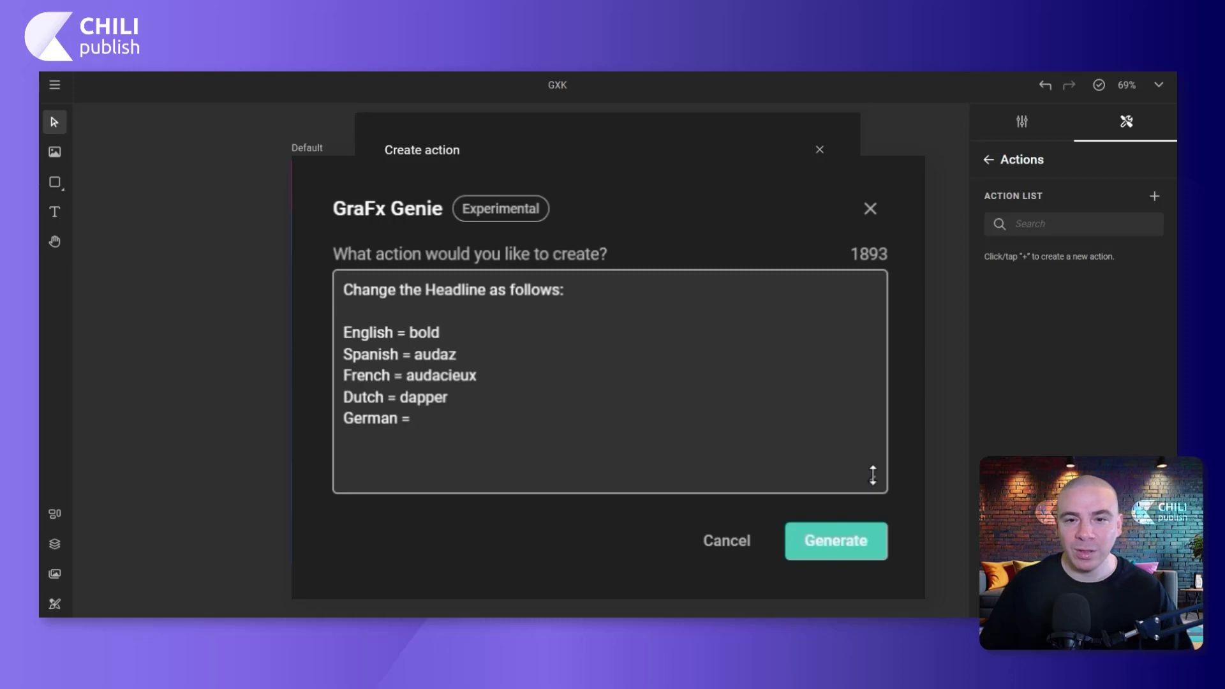
text(mutig)
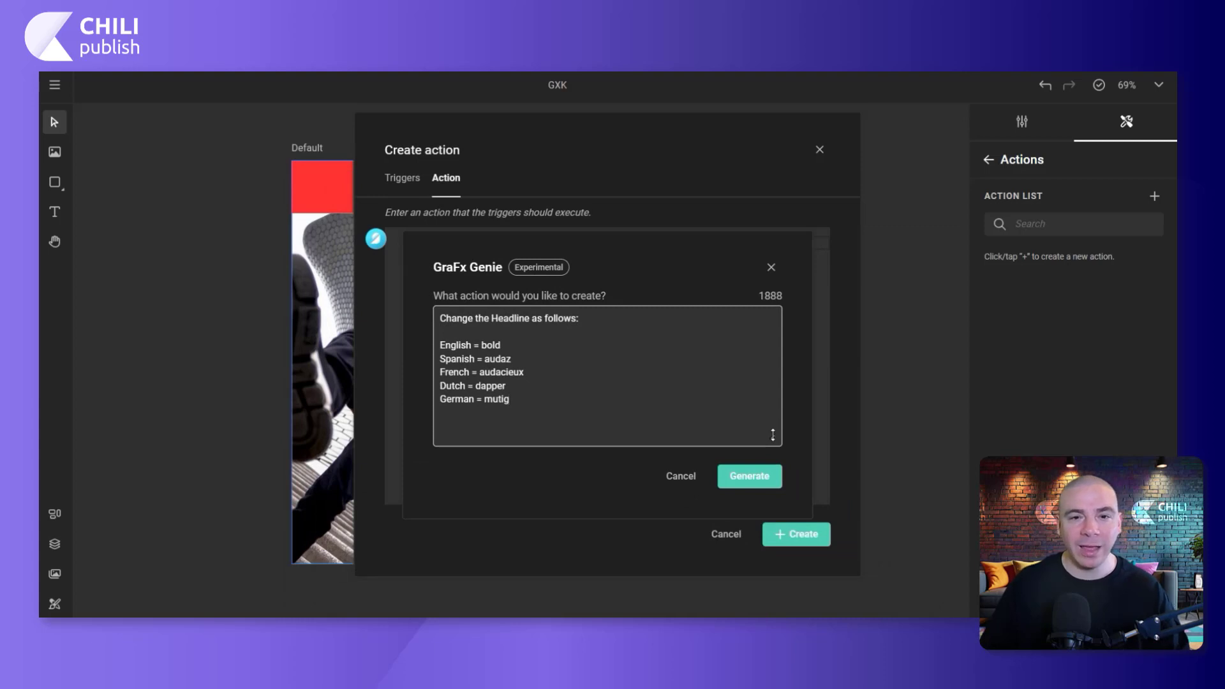
Generate the script from the prompt, review the code to its end and create the action.
click(745, 475)
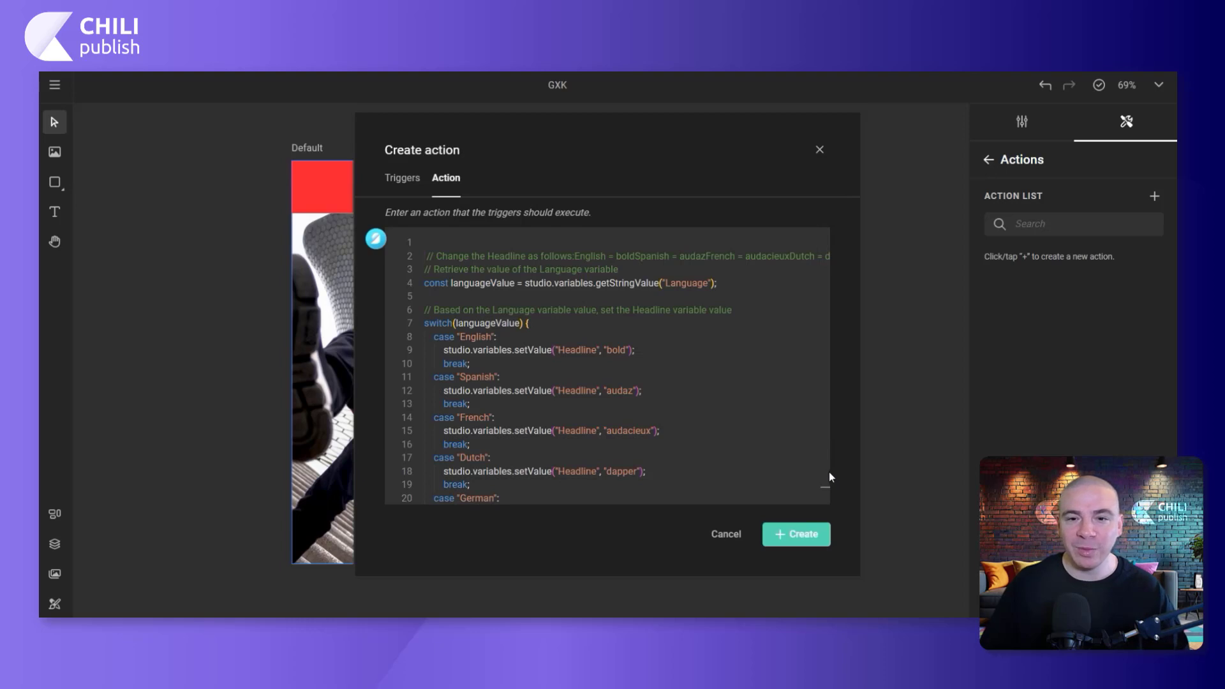
scroll(829, 472, down, 3)
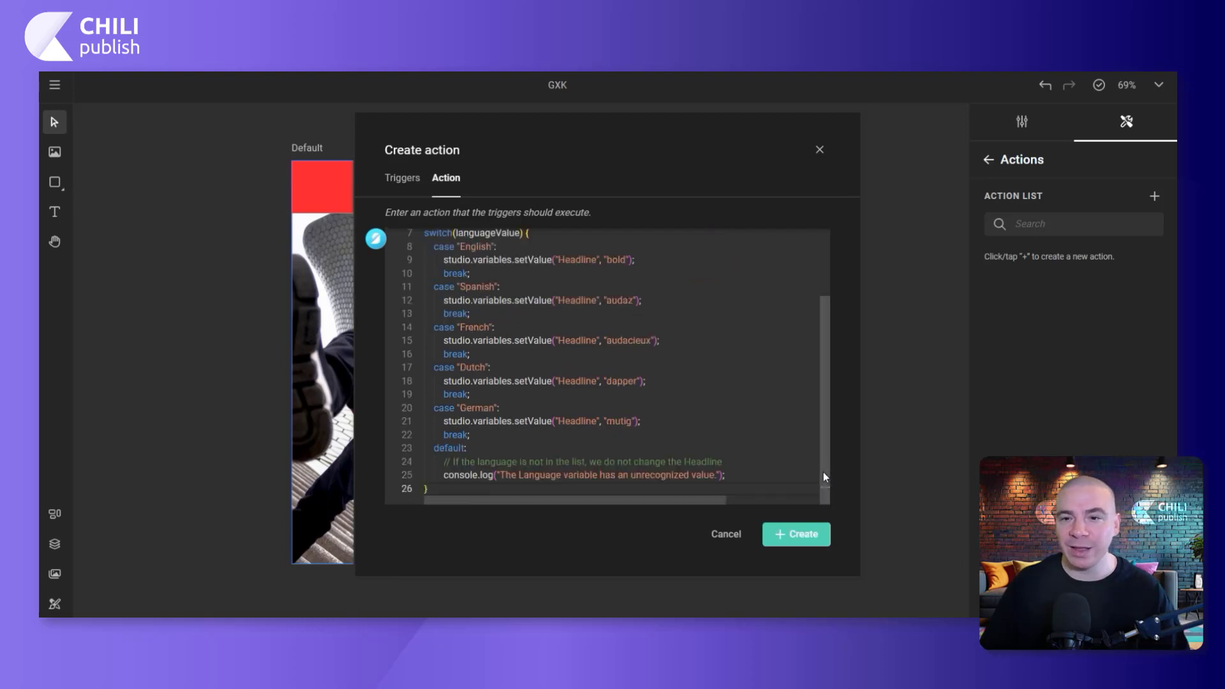
click(807, 540)
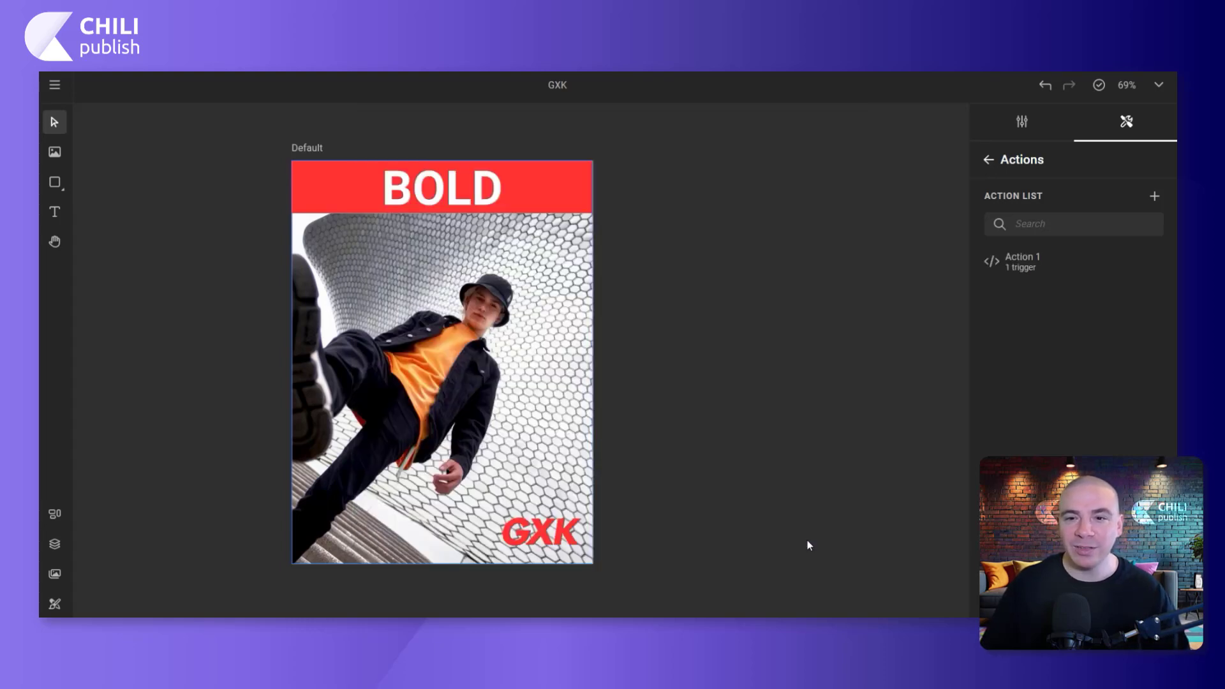
Rename the newly created action as "Language change".
double_click(1042, 260)
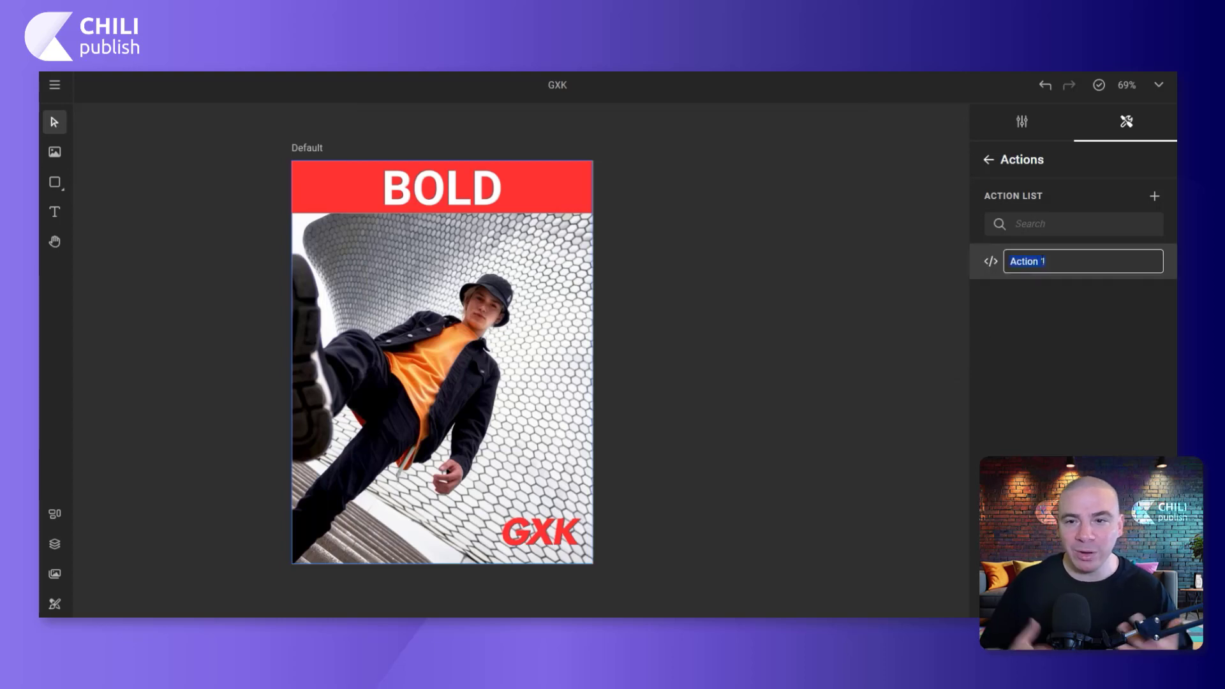
text(Lang)
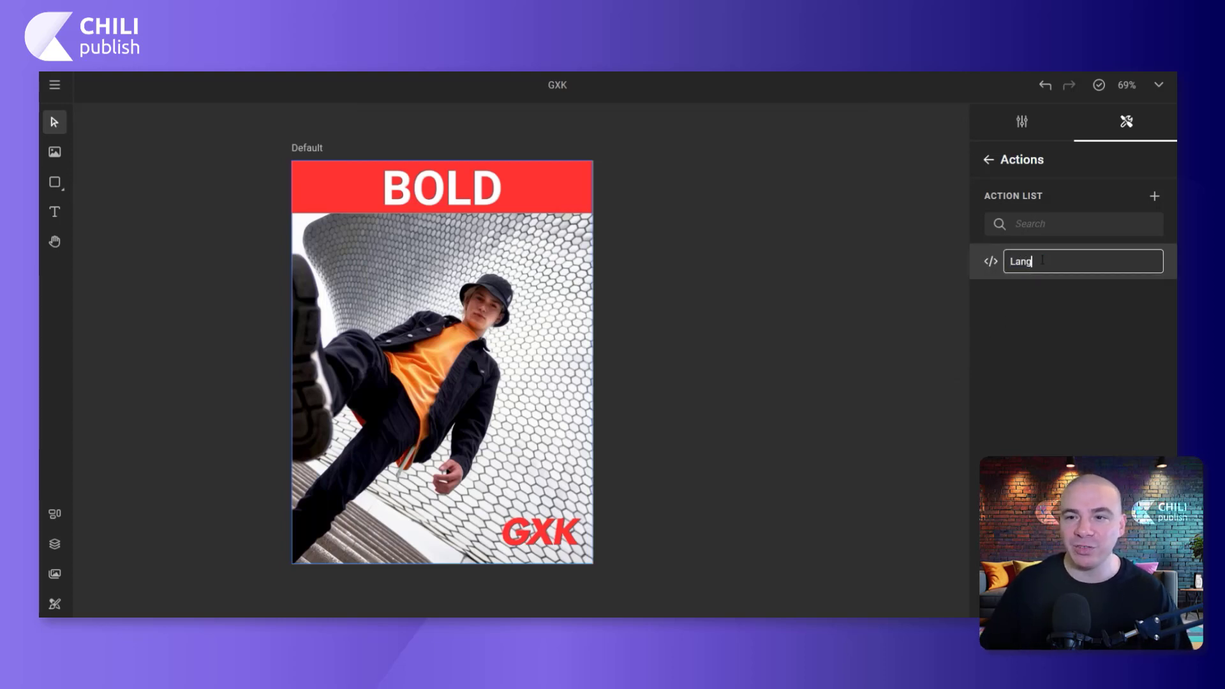
text(uage change)
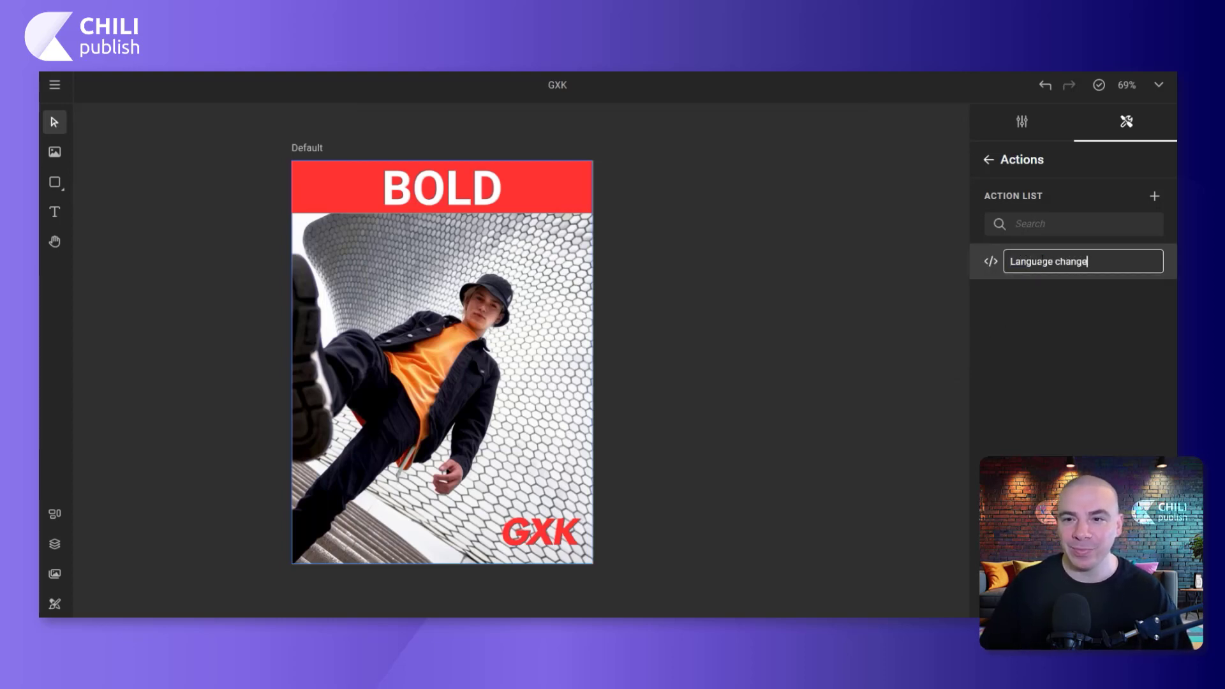
key(Return)
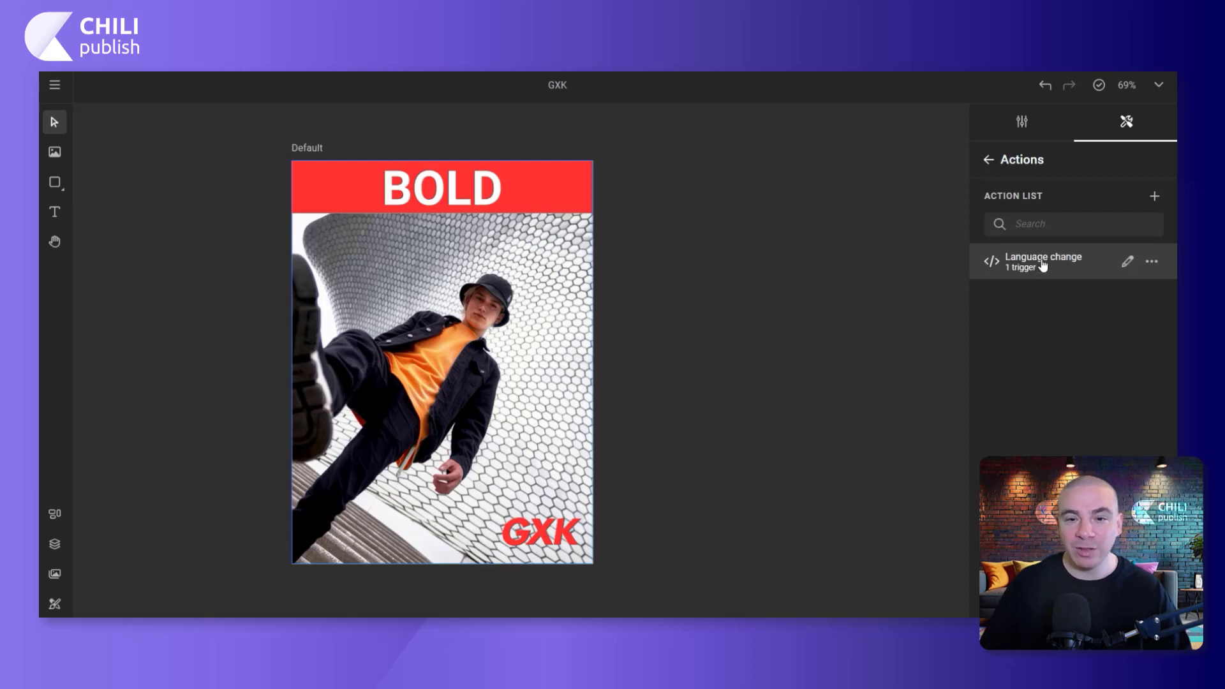
Test the Language change action by setting the Language variable's default state to Spanish.
click(988, 159)
click(1032, 186)
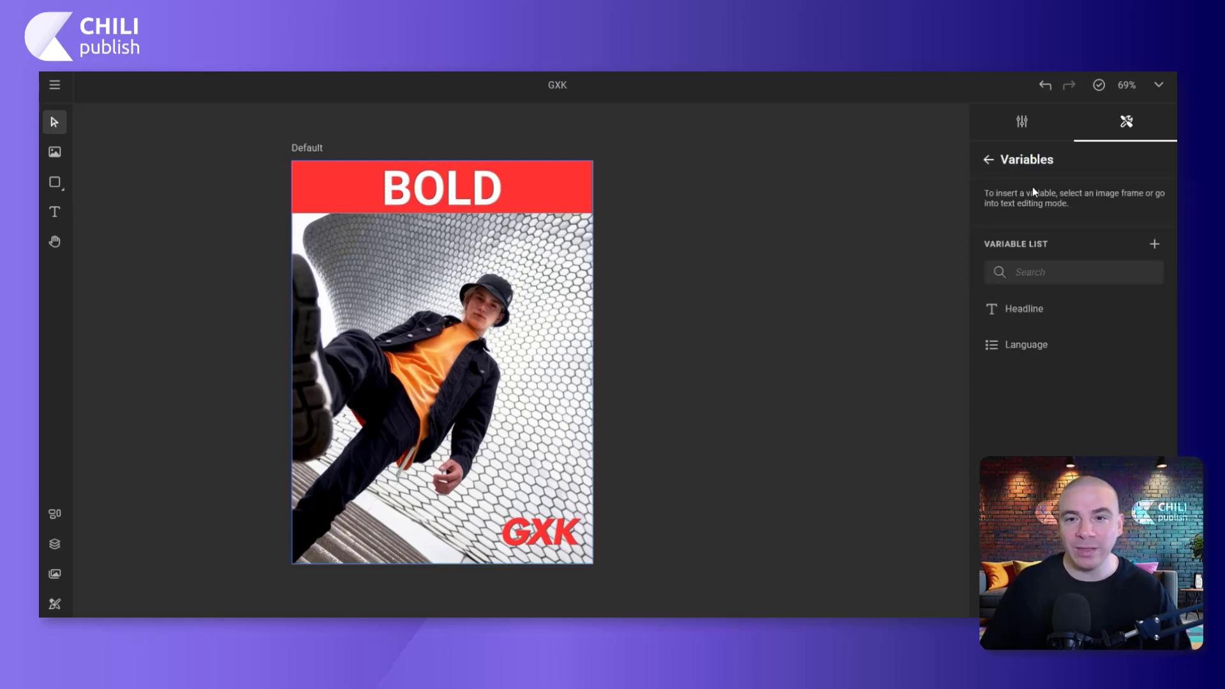
click(1124, 345)
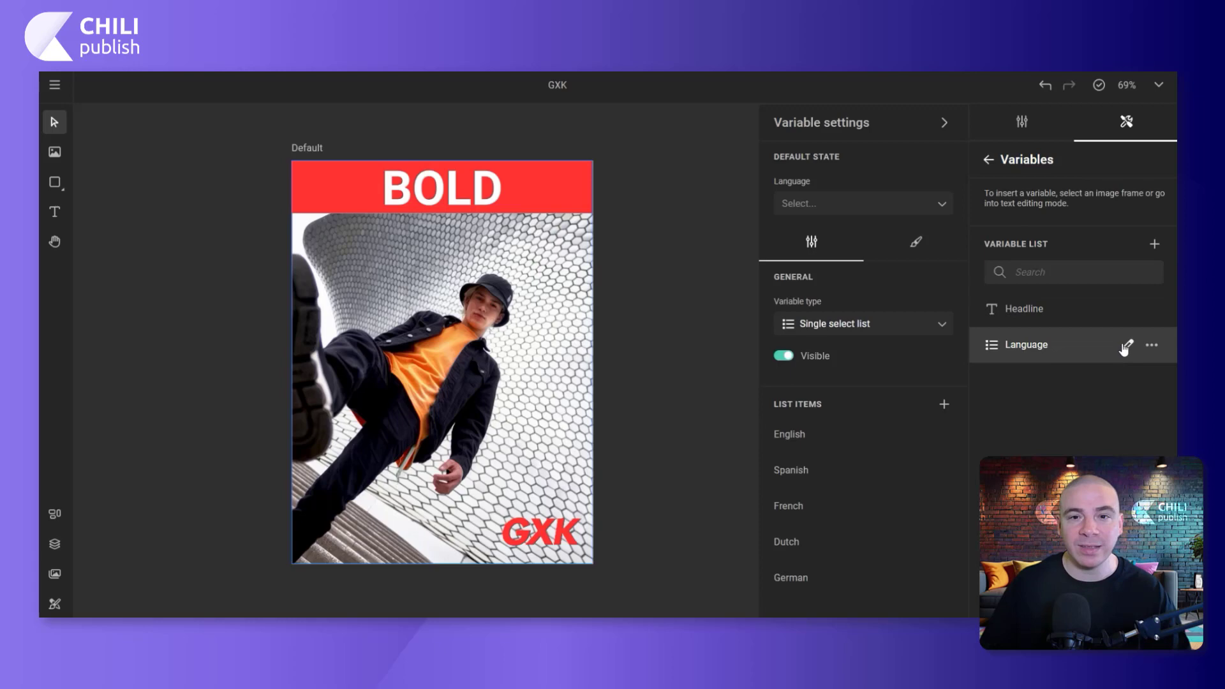
click(876, 205)
click(848, 264)
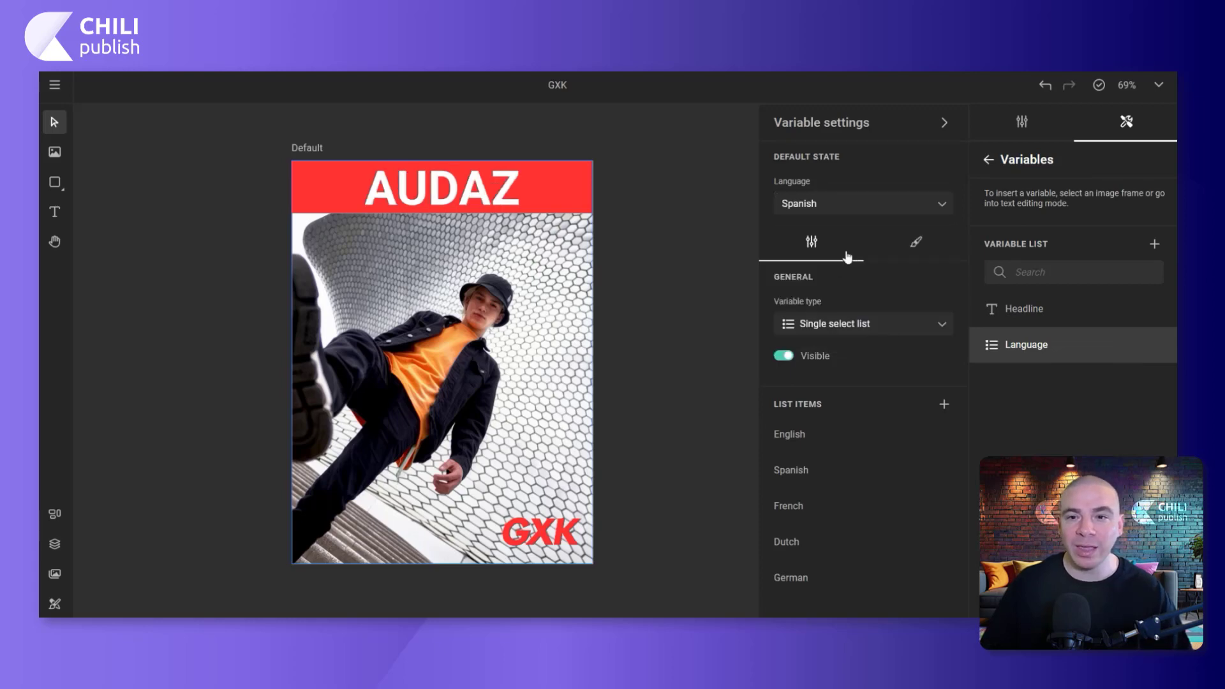
Switch the Language variable's default state through French, Dutch and German, ending on English.
click(856, 204)
click(854, 288)
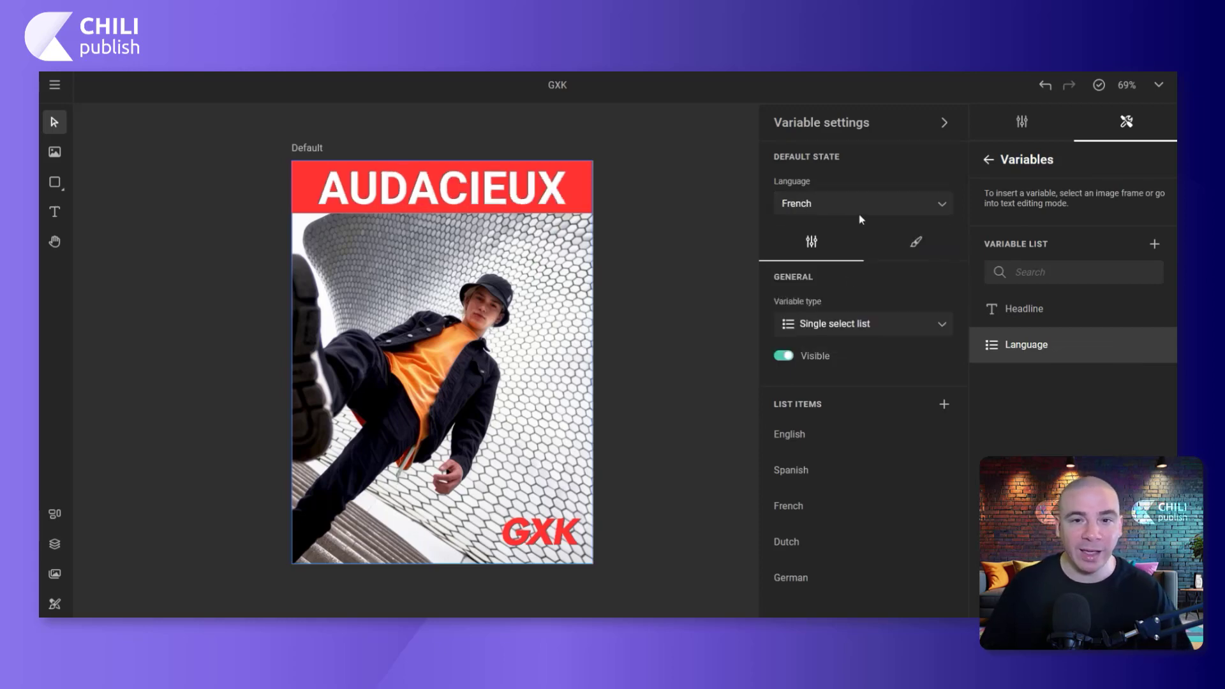
click(859, 218)
click(858, 310)
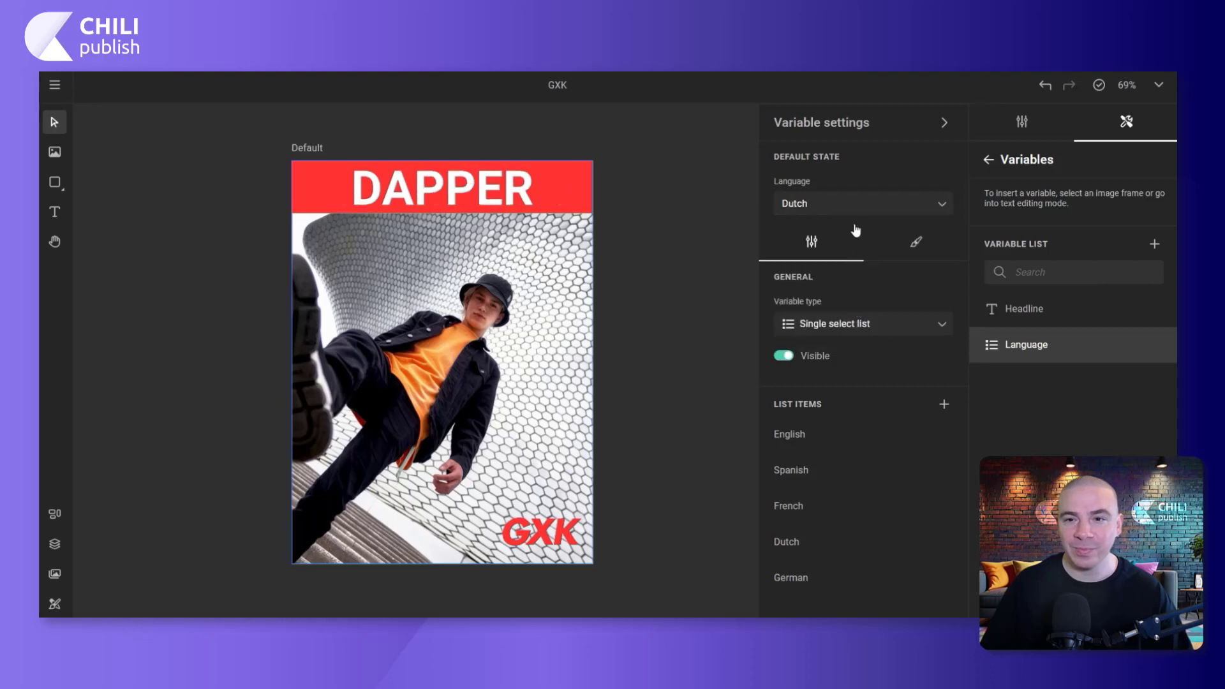
click(857, 207)
click(851, 332)
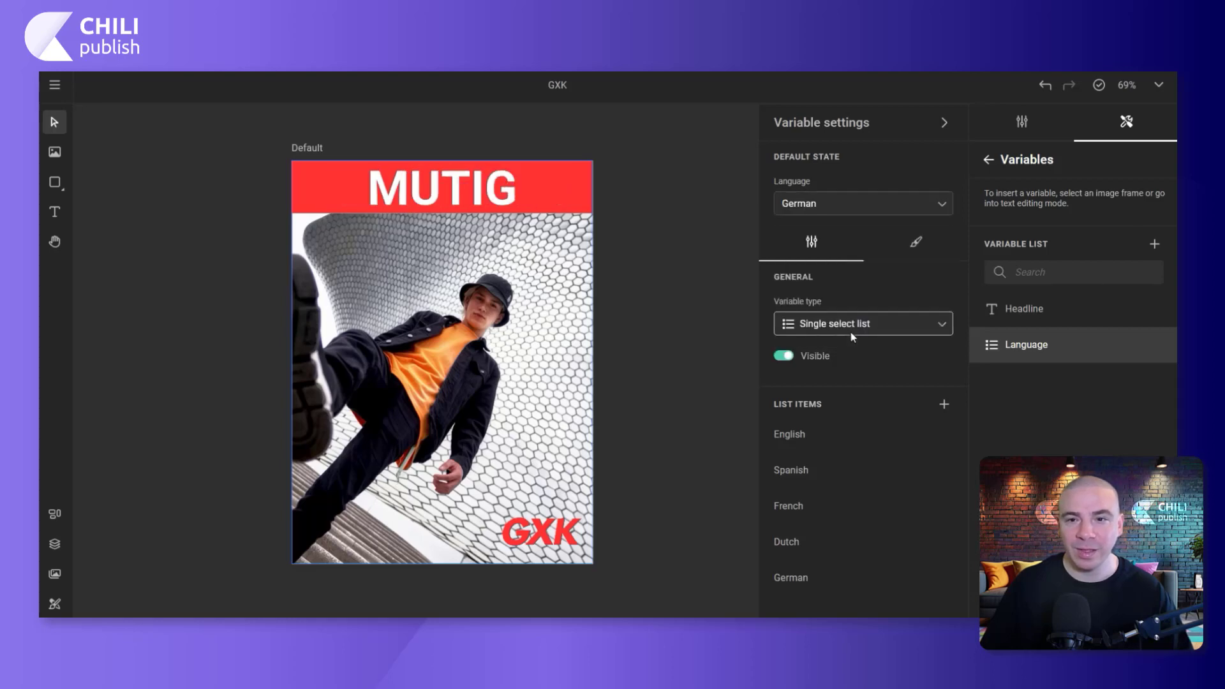
click(852, 204)
click(847, 242)
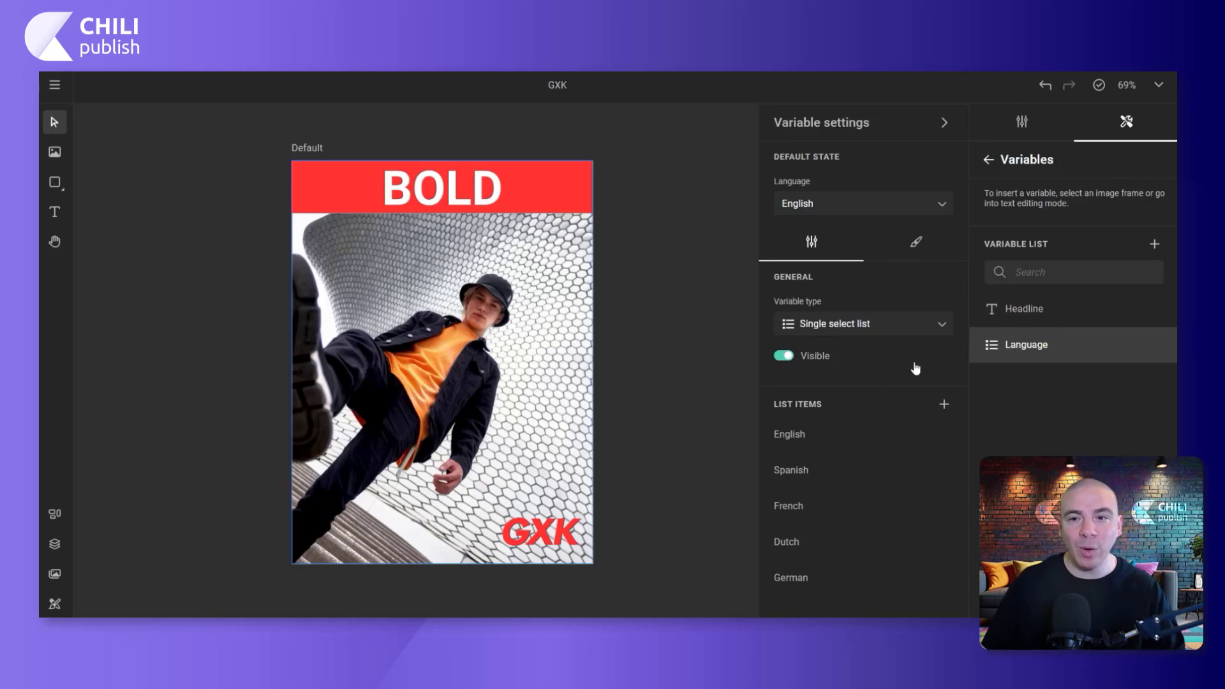
Turn off visibility for the Headline variable and save the template.
click(1061, 313)
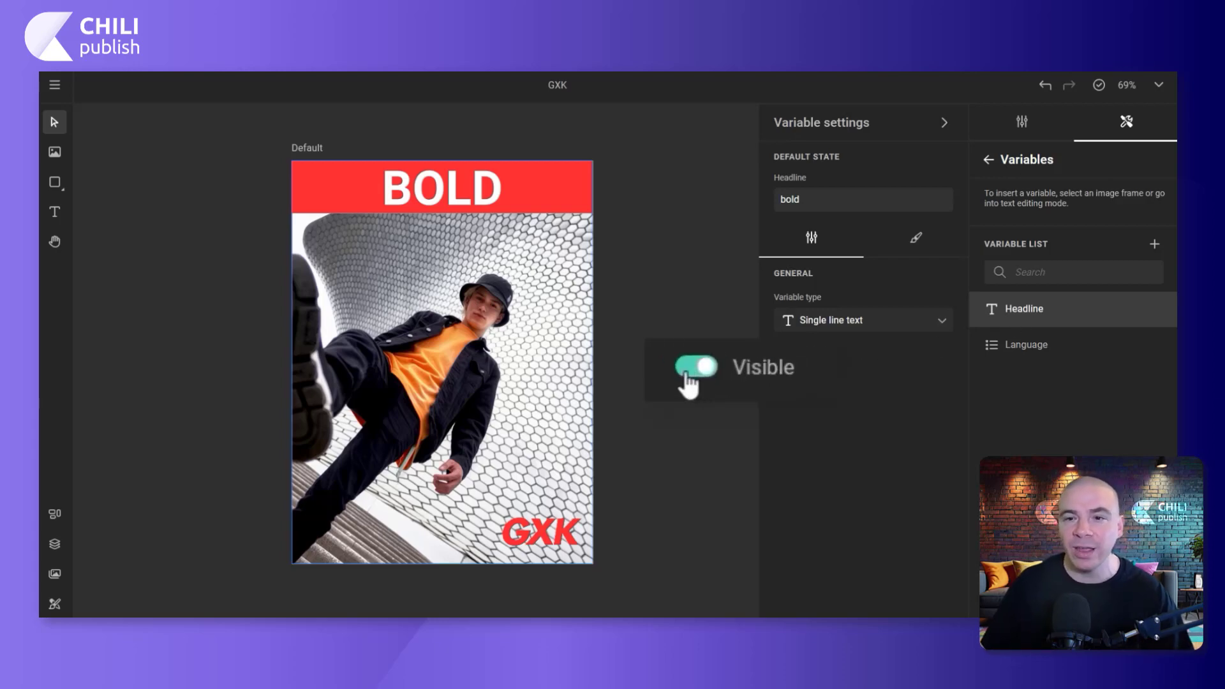
click(688, 376)
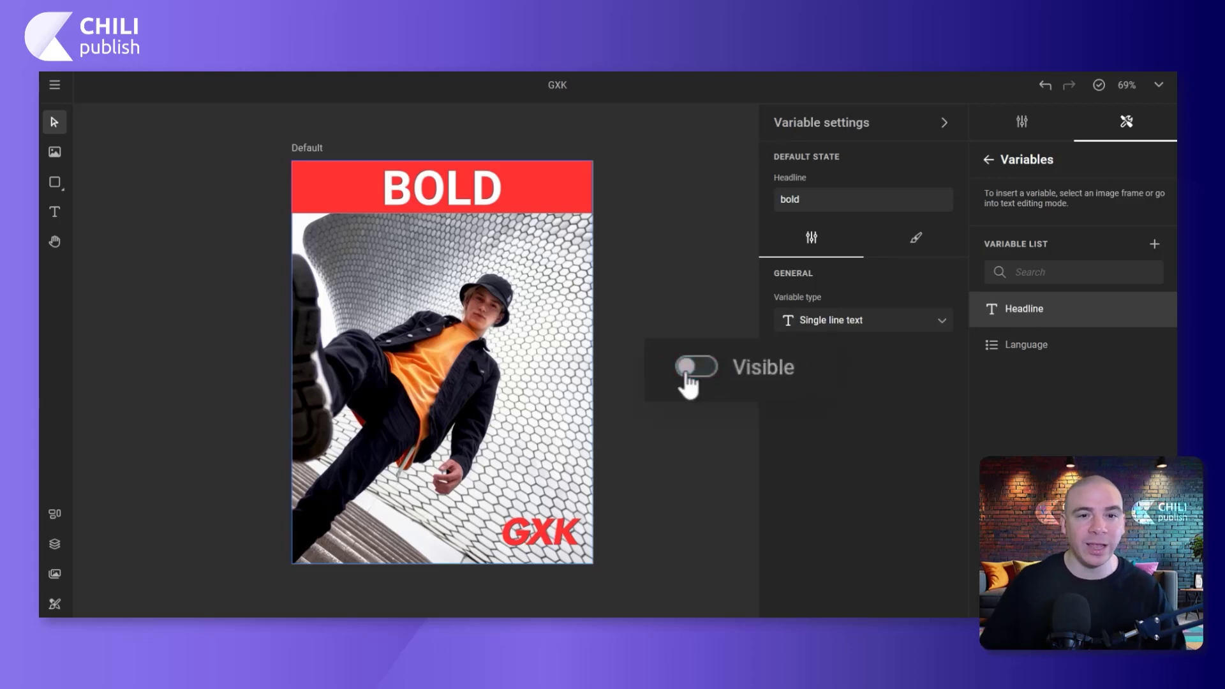
click(54, 84)
mouse_move(85, 115)
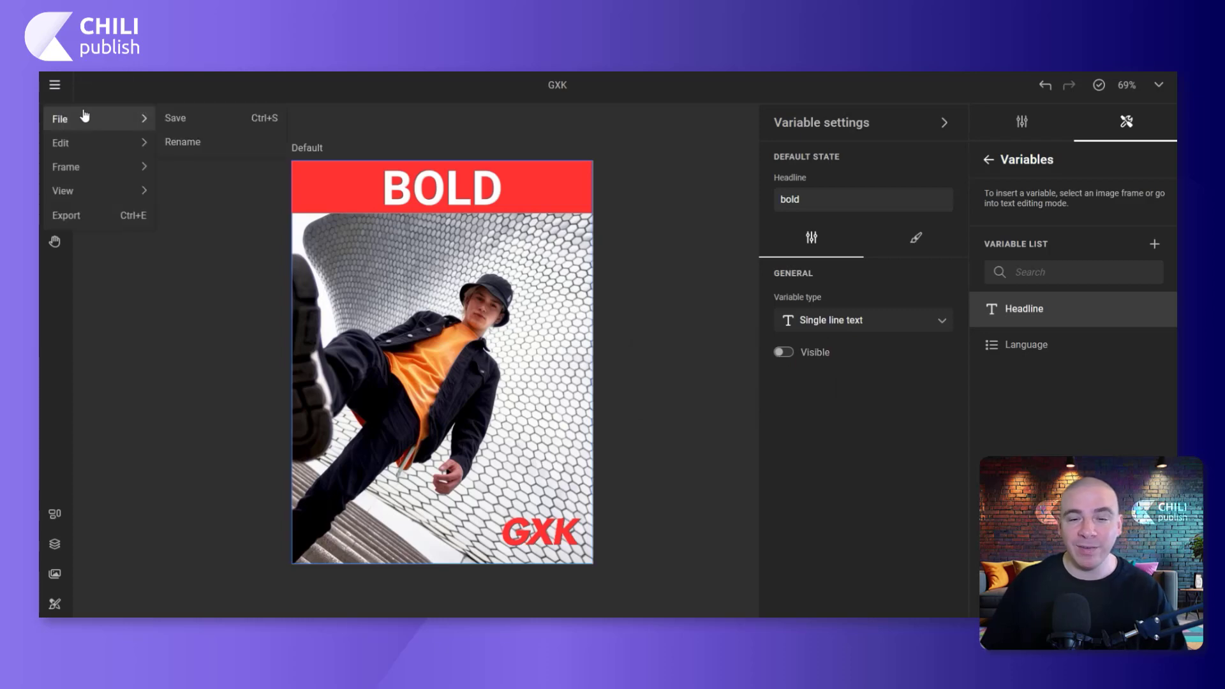
click(185, 119)
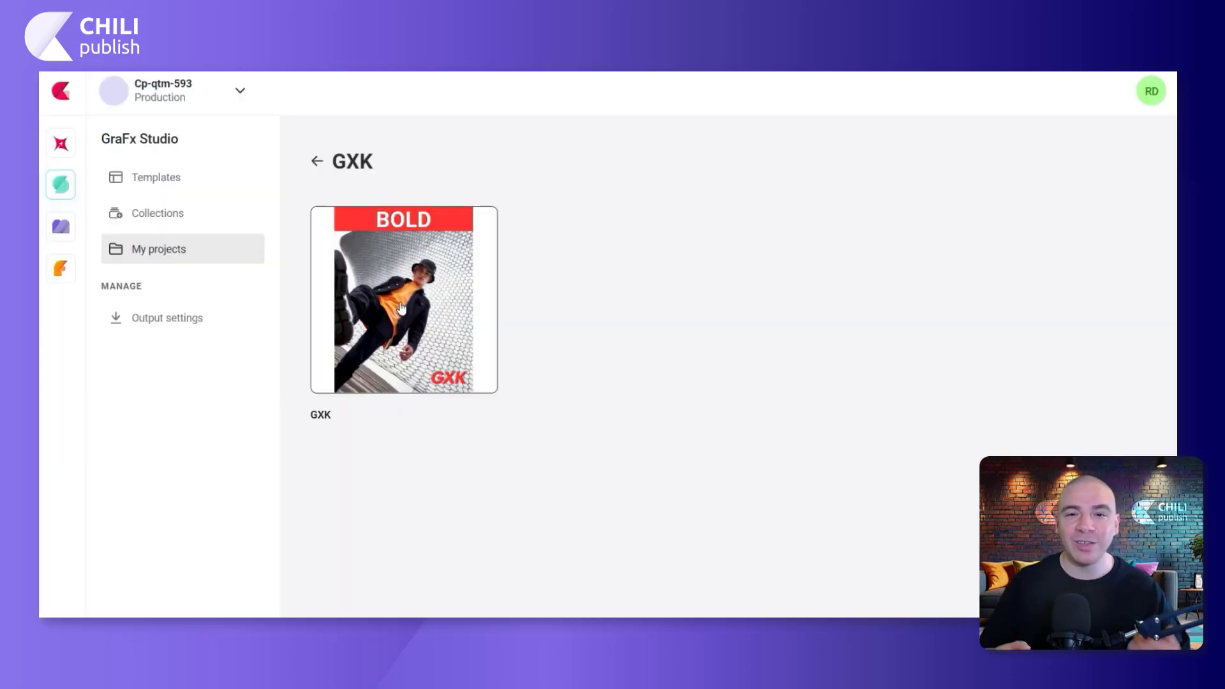
Open the GXK project from My projects and set its Language to Spanish.
click(401, 308)
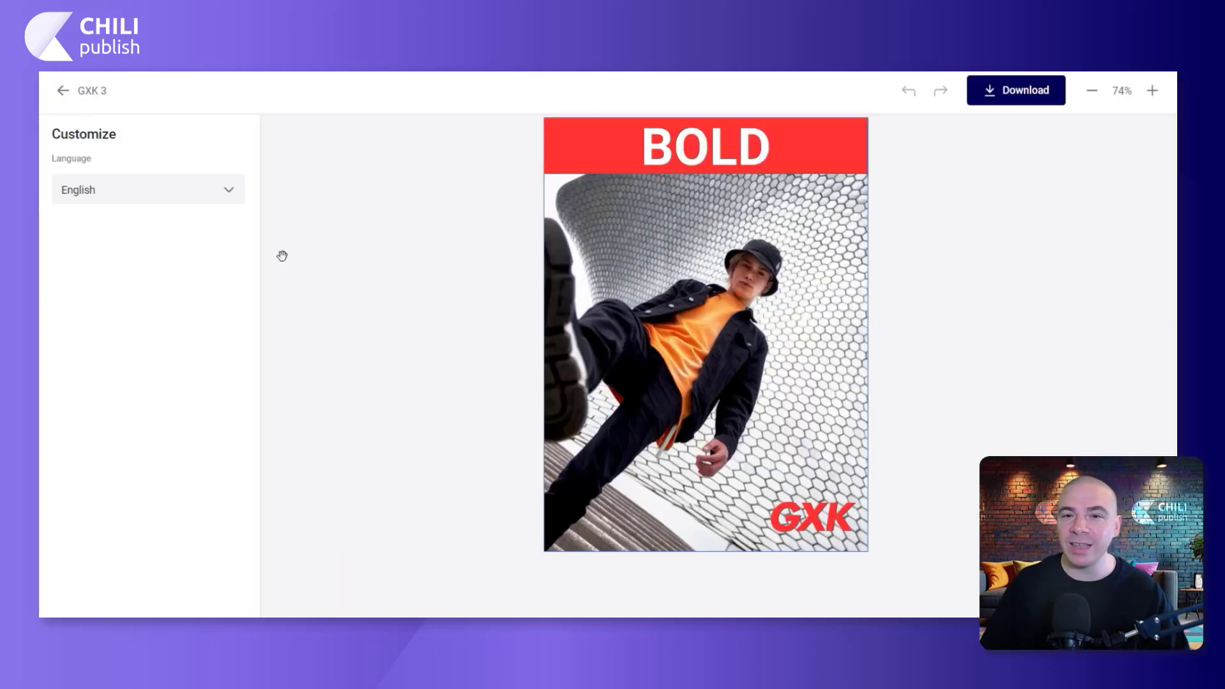
click(227, 190)
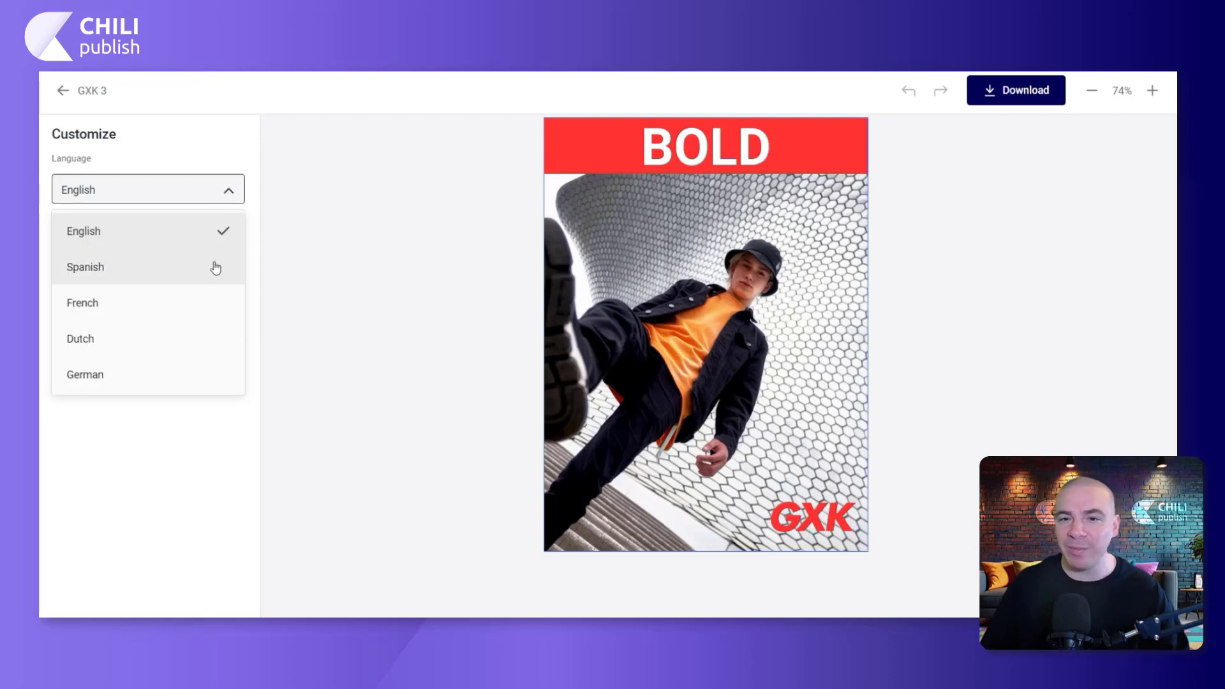
click(217, 268)
Try the remaining languages in the project by setting Language to French, Dutch and German in turn.
click(217, 205)
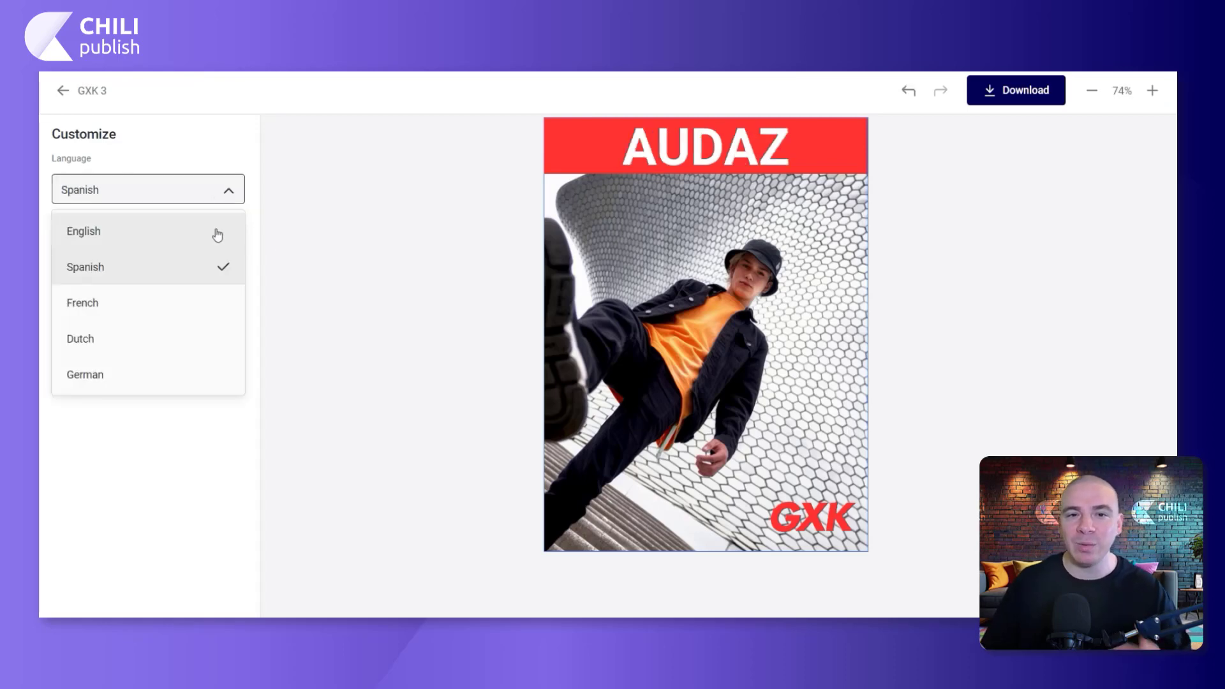
click(227, 300)
click(224, 195)
click(217, 338)
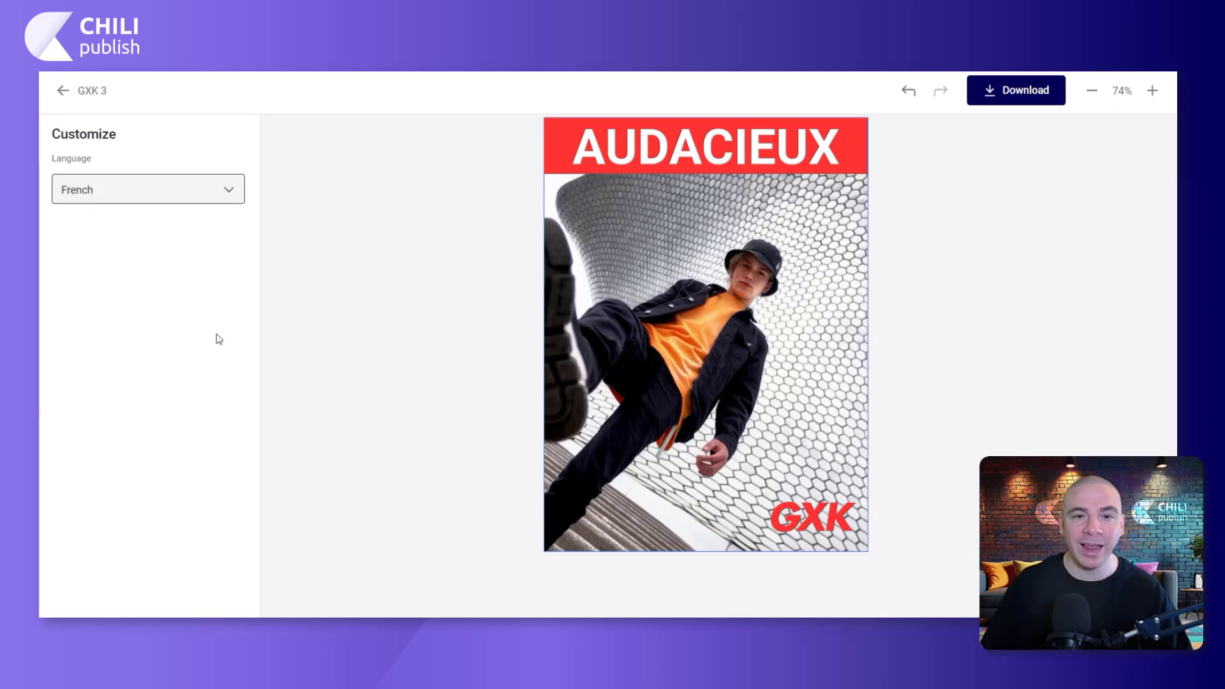
click(218, 195)
click(201, 383)
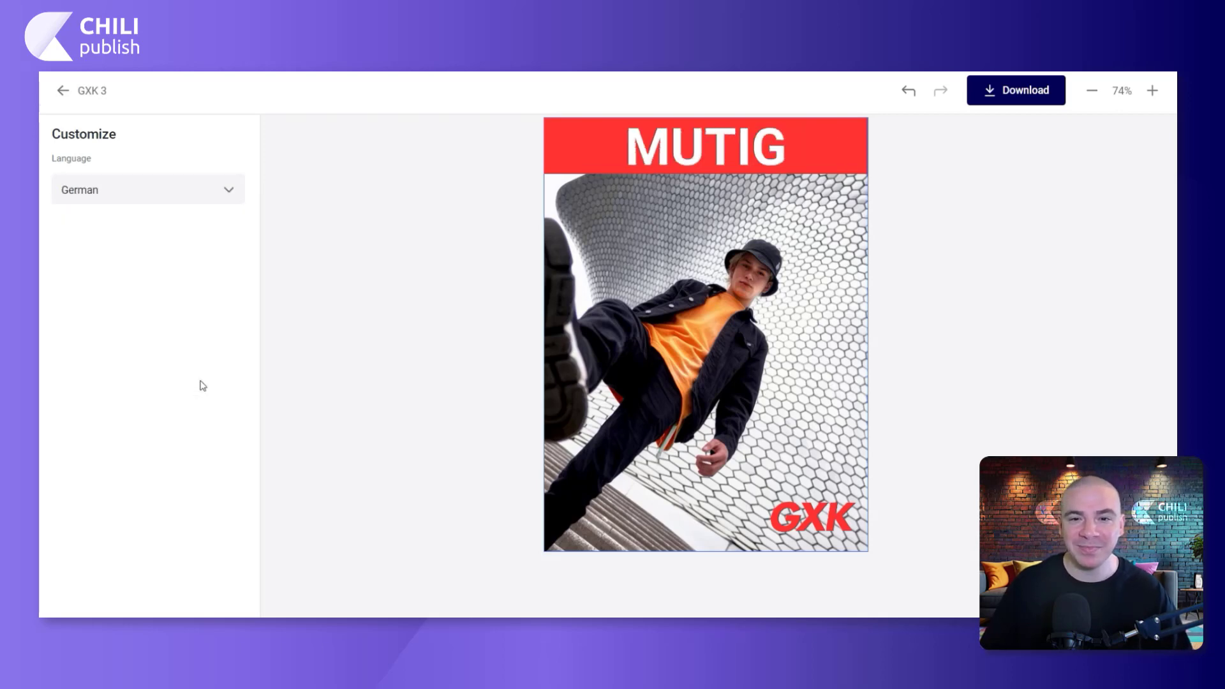
click(203, 201)
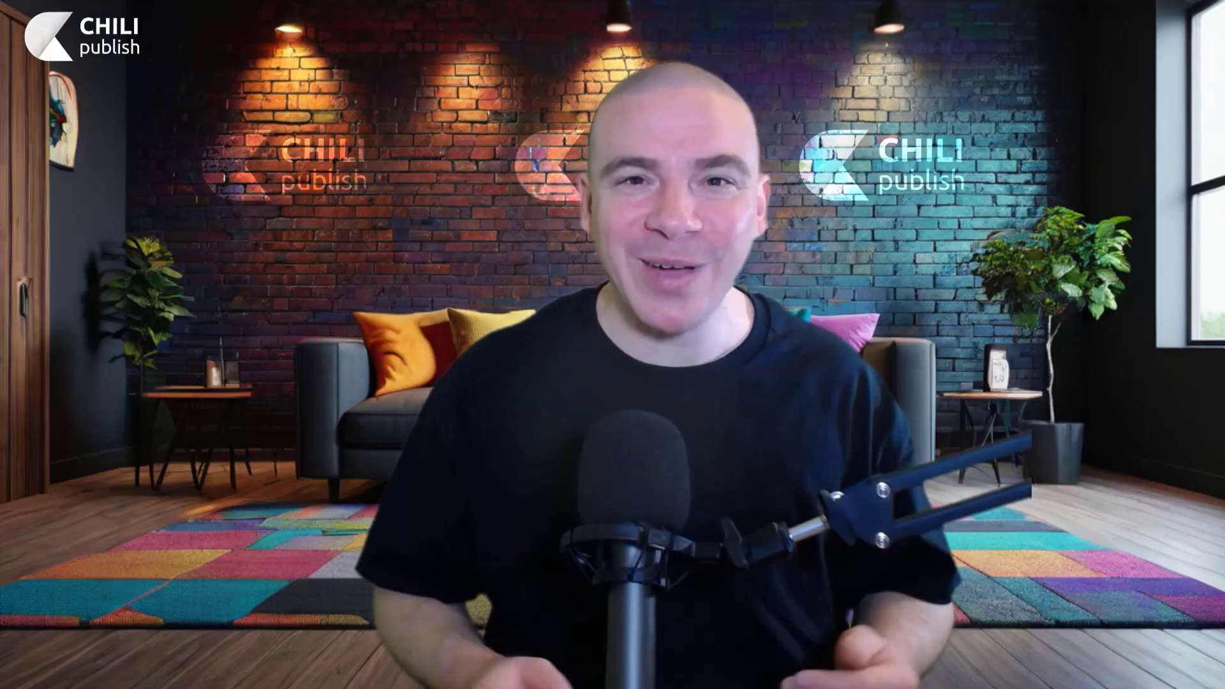